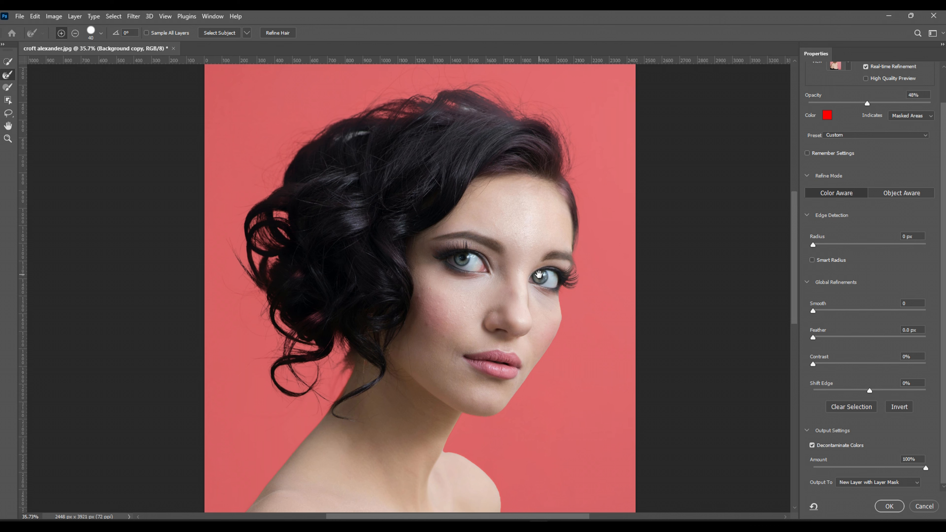
- Set the refined selection's output to New Layer and apply it to create the cutout of the woman
{"action": "left_click_drag", "start_coordinate": [539, 275], "coordinate": [528, 181]}
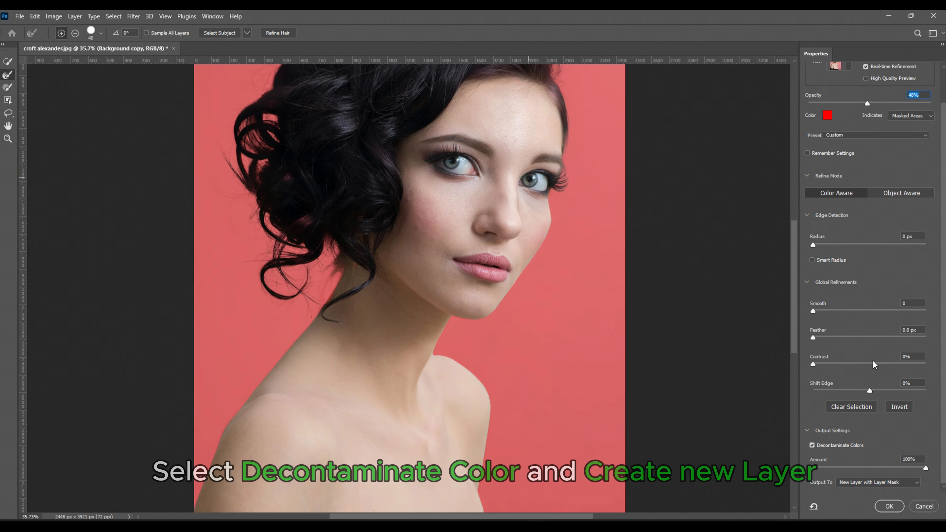
{"action": "left_click", "coordinate": [853, 481]}
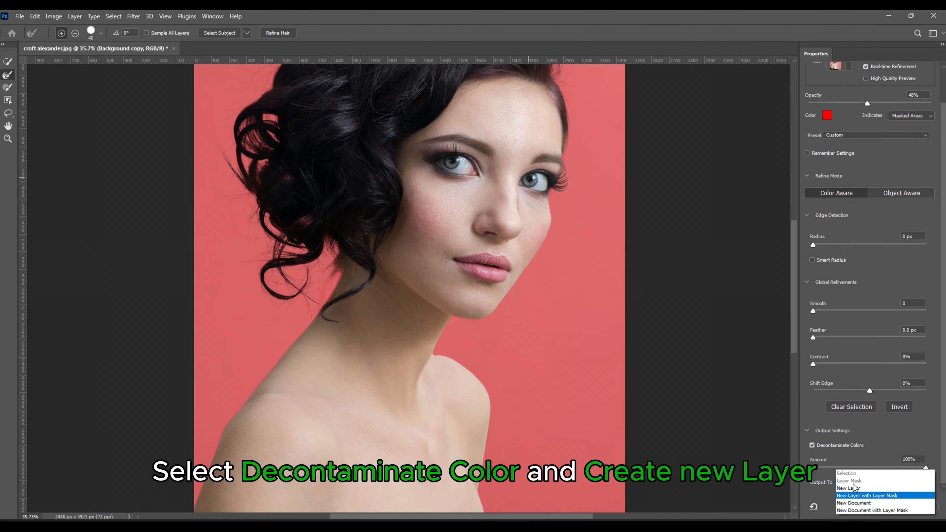
{"action": "left_click", "coordinate": [853, 488]}
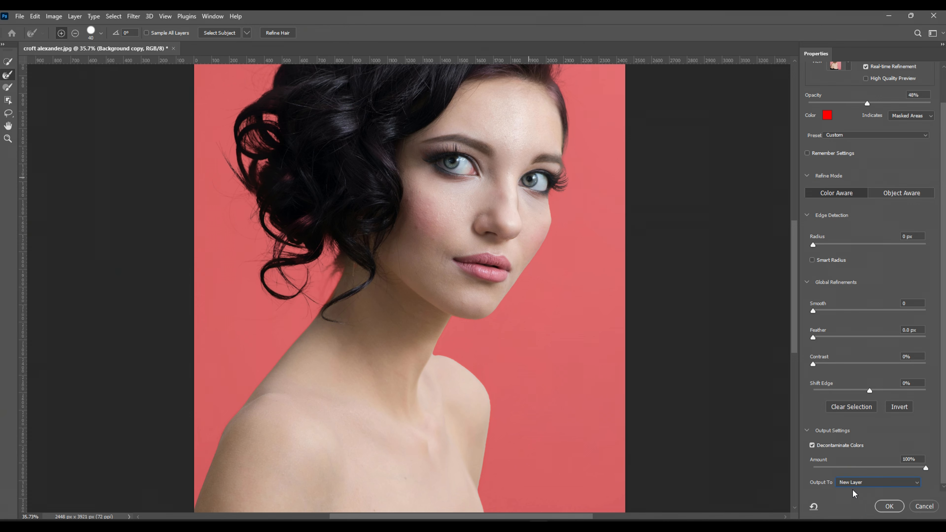
{"action": "left_click", "coordinate": [883, 507]}
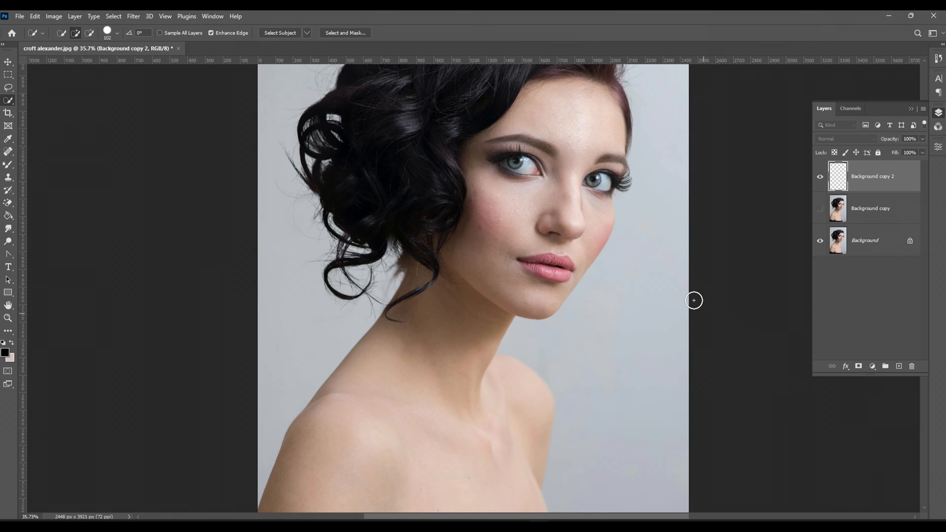
- Hide the original Background layer so only the cutout of the woman shows
{"action": "mouse_move", "coordinate": [512, 175]}
{"action": "left_mouse_down"}
{"action": "mouse_move", "coordinate": [496, 222]}
{"action": "mouse_move", "coordinate": [484, 226]}
{"action": "mouse_move", "coordinate": [478, 202]}
{"action": "left_mouse_up"}
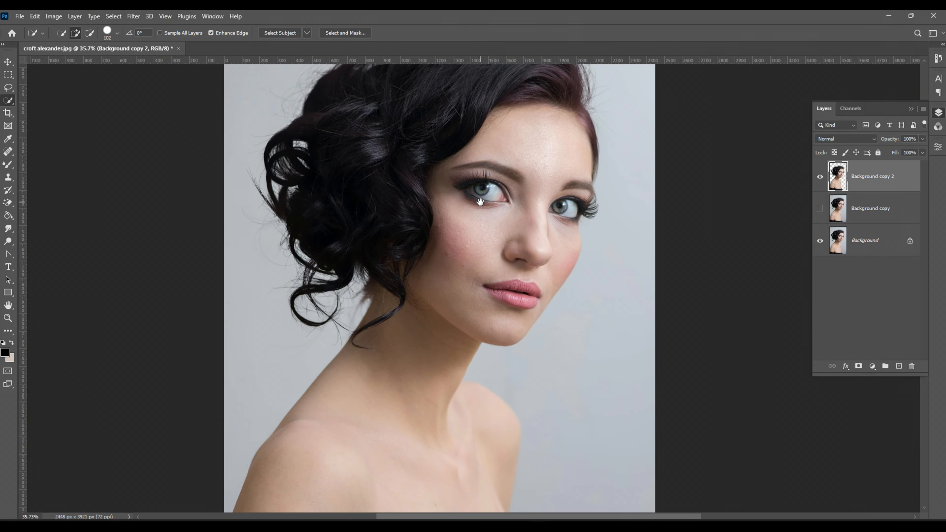
{"action": "left_click", "coordinate": [820, 242]}
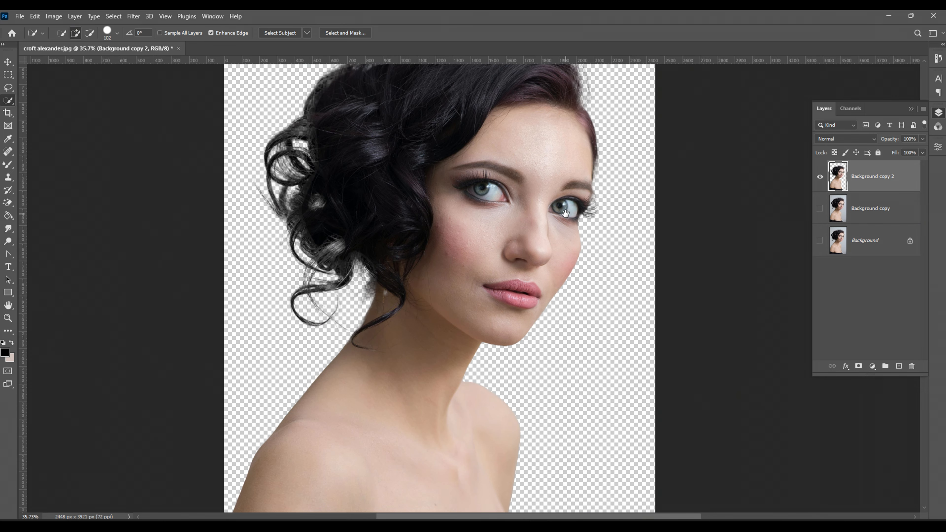
{"action": "left_click_drag", "start_coordinate": [566, 214], "coordinate": [573, 191]}
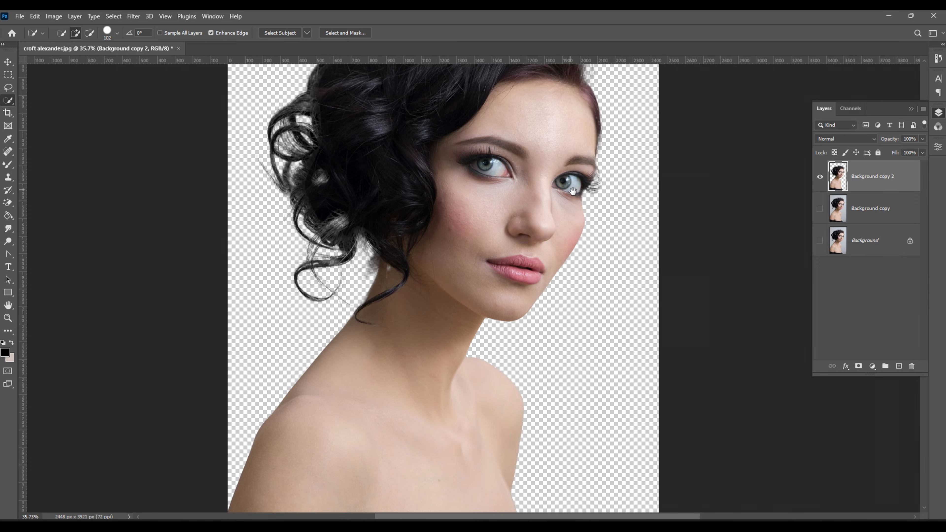
- Add a new layer directly below the cutout and create a Solid Color fill there with colour #ada19b
{"action": "left_click", "coordinate": [899, 366]}
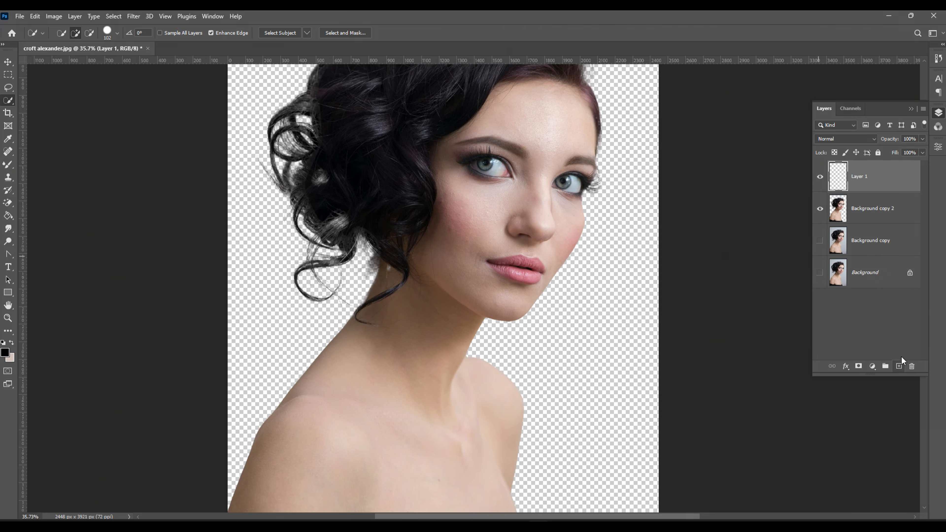
{"action": "left_click_drag", "start_coordinate": [875, 179], "coordinate": [879, 220]}
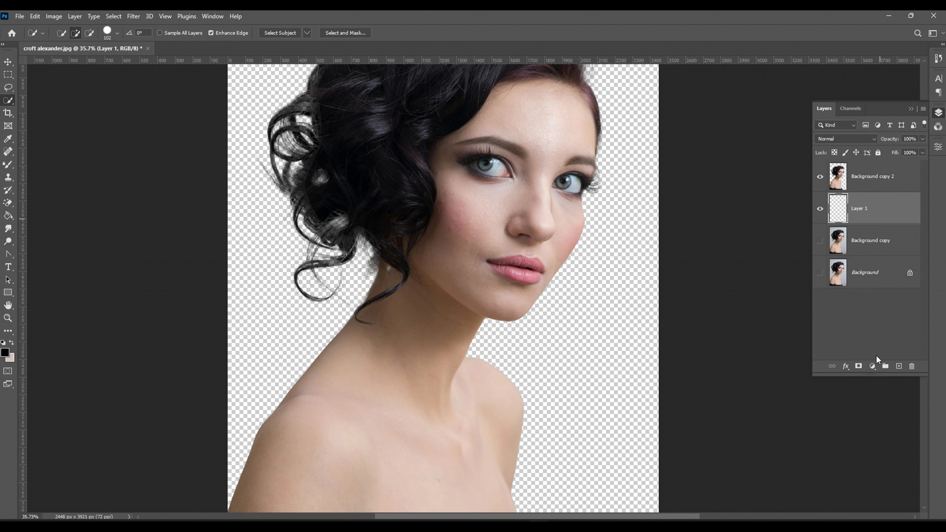
{"action": "left_click", "coordinate": [872, 365]}
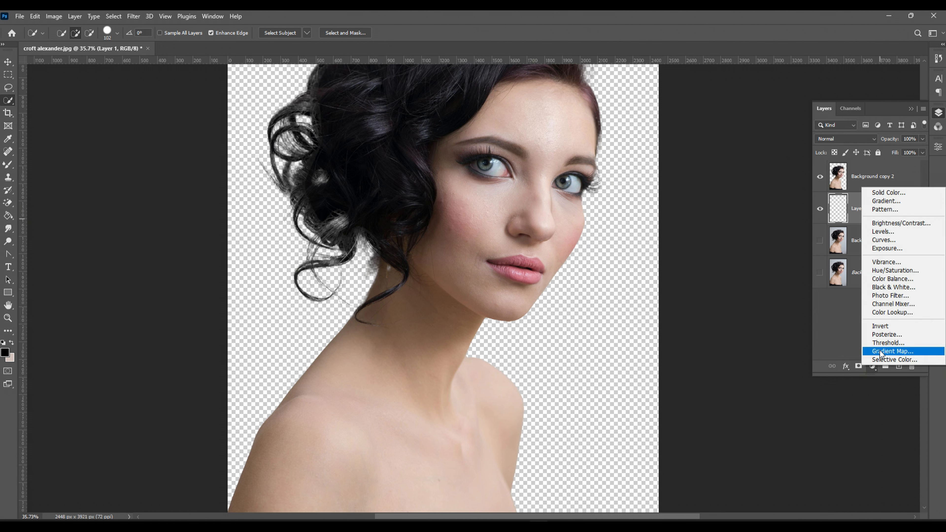
{"action": "left_click", "coordinate": [894, 197]}
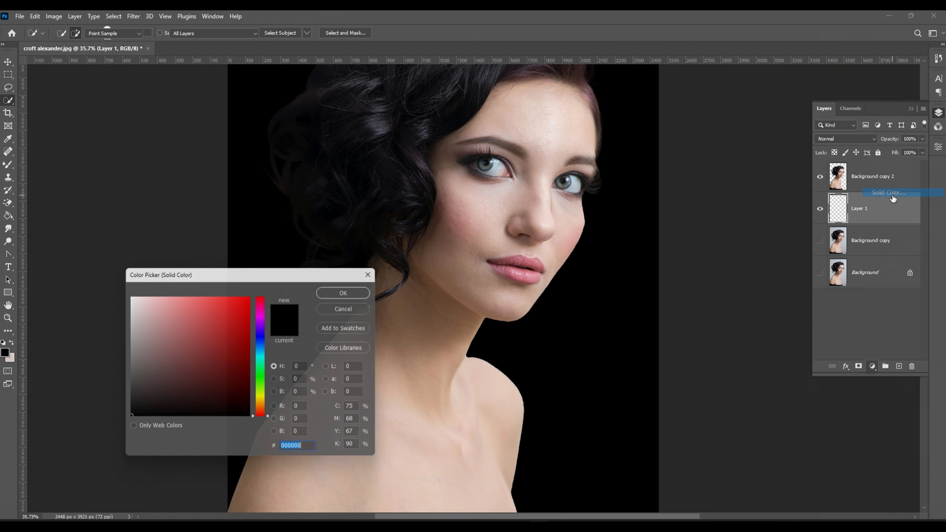
{"action": "left_click", "coordinate": [13, 343]}
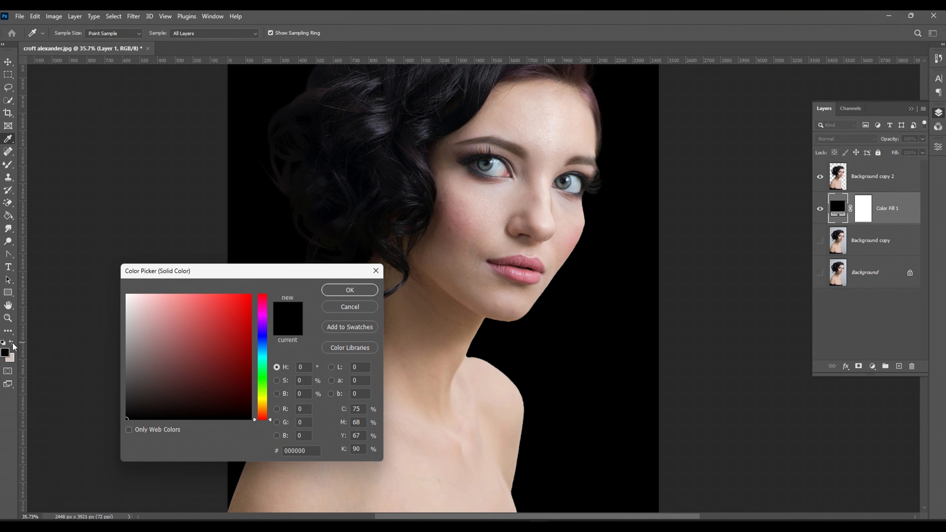
{"action": "left_click", "coordinate": [11, 360]}
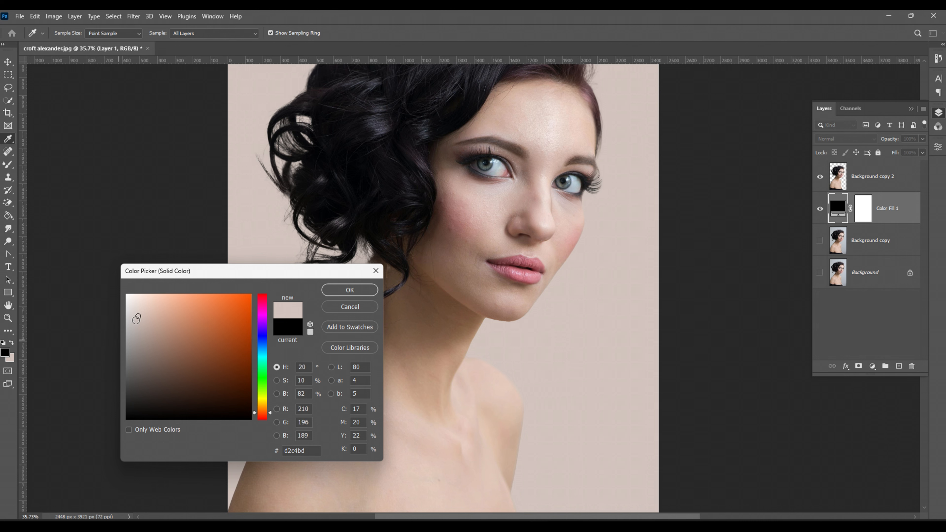
{"action": "left_click_drag", "start_coordinate": [136, 318], "coordinate": [139, 335]}
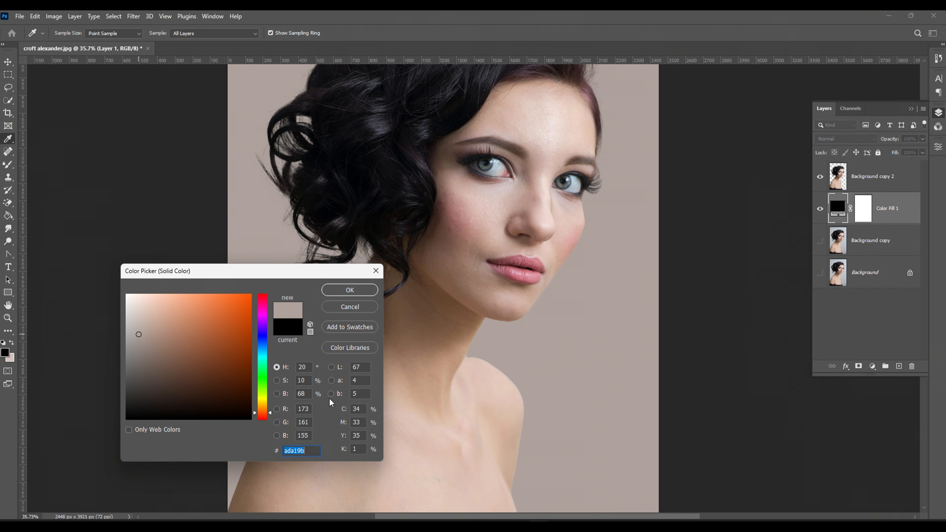
{"action": "left_click", "coordinate": [344, 291]}
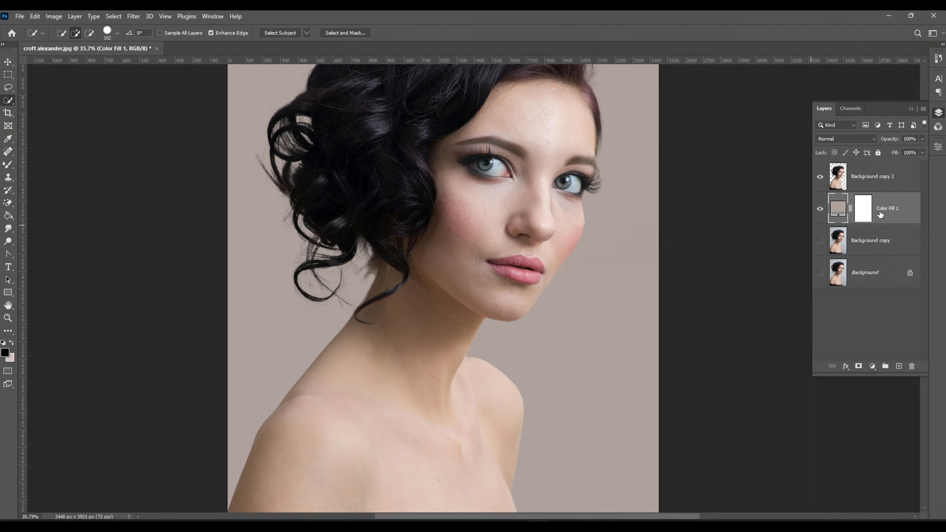
- Place the Noise image as an embedded object between the cutout and the colour fill layer
{"action": "left_click_drag", "start_coordinate": [342, 164], "coordinate": [334, 210]}
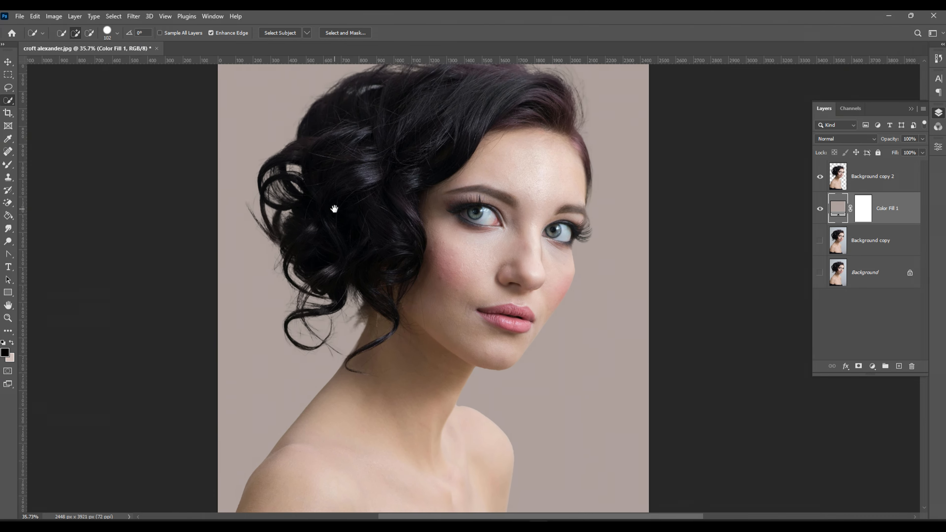
{"action": "left_click", "coordinate": [23, 18]}
{"action": "left_click", "coordinate": [49, 201]}
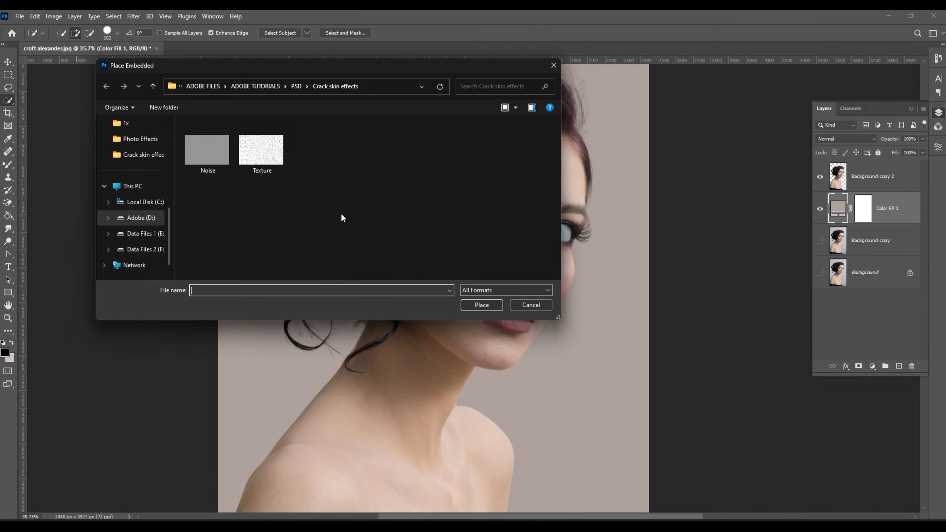
{"action": "double_click", "coordinate": [213, 148]}
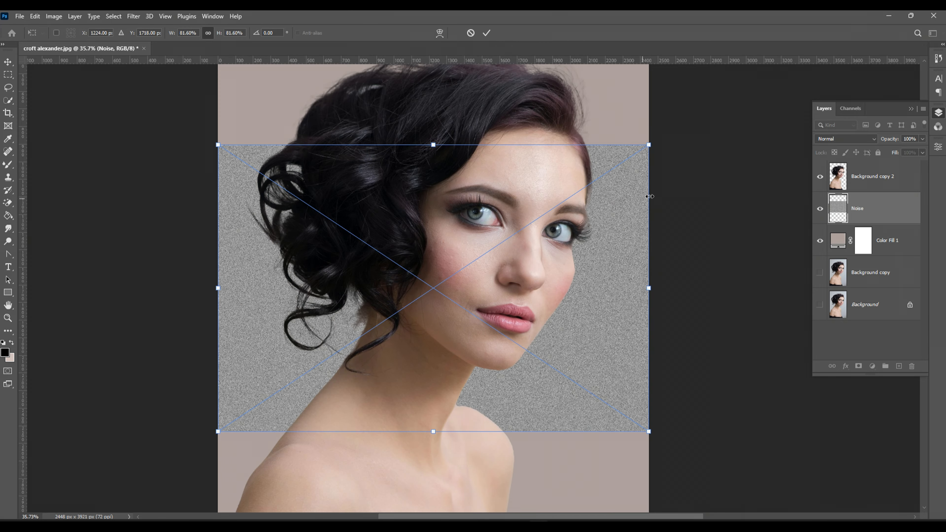
- Rotate the Noise image 90°, scale it to about 131.56%, and position it to cover the whole canvas
{"action": "scroll", "coordinate": [604, 275], "scroll_direction": "down", "scroll_amount": 2}
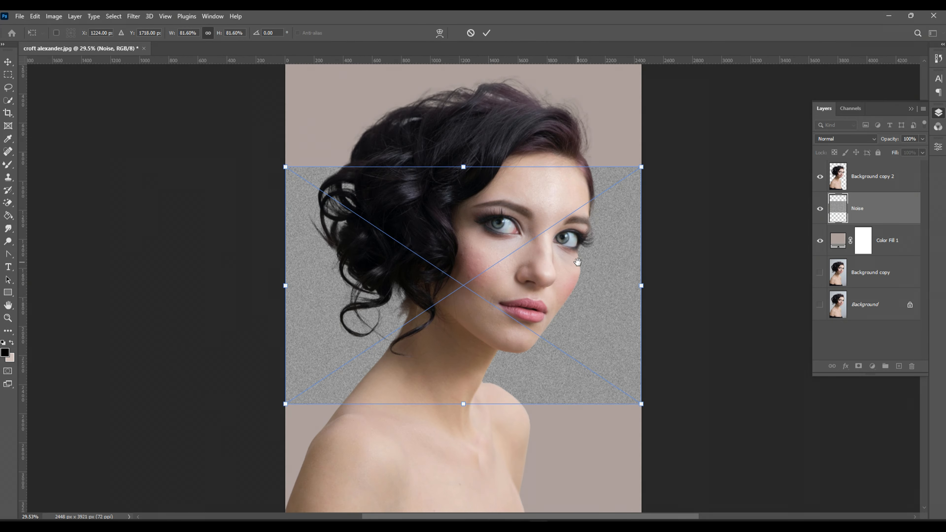
{"action": "left_click_drag", "start_coordinate": [648, 168], "coordinate": [541, 406]}
{"action": "scroll", "coordinate": [539, 368], "scroll_direction": "down", "scroll_amount": 2}
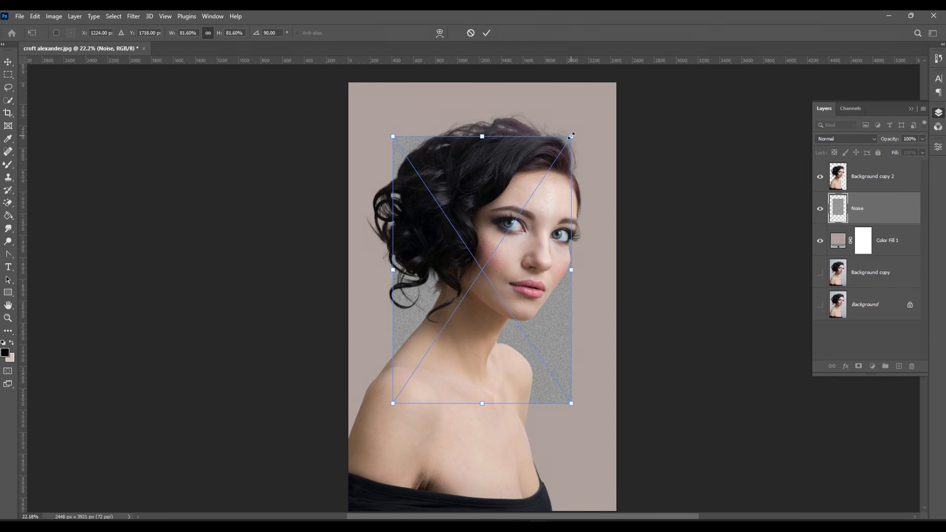
{"action": "left_click_drag", "start_coordinate": [572, 139], "coordinate": [611, 77]}
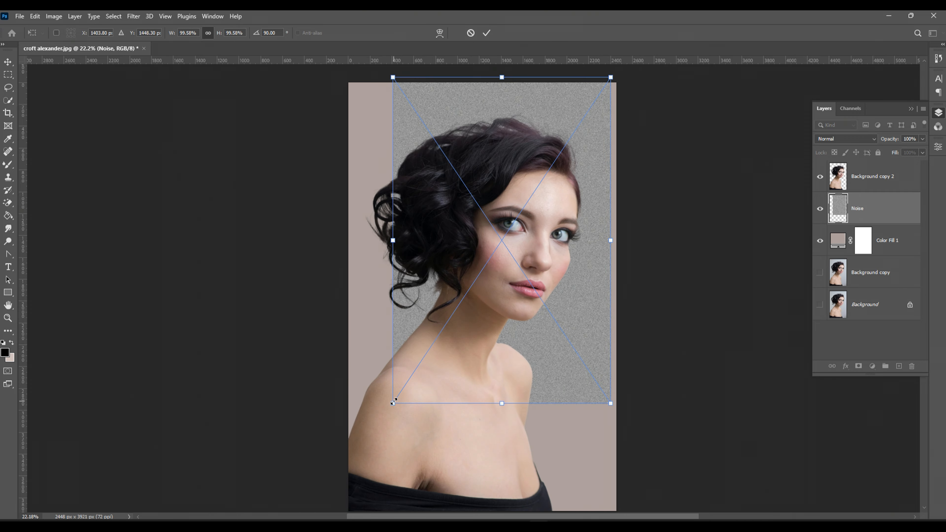
{"action": "left_click_drag", "start_coordinate": [393, 403], "coordinate": [323, 509]}
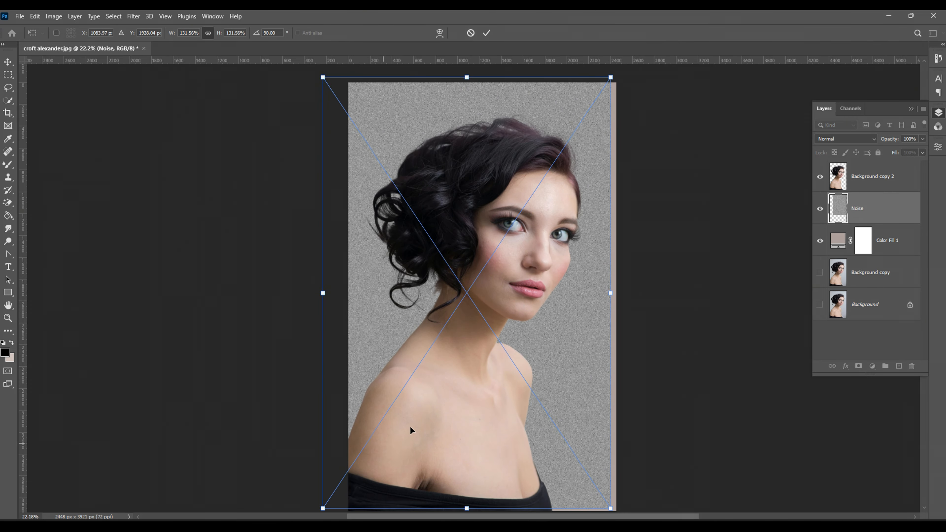
{"action": "left_click_drag", "start_coordinate": [410, 427], "coordinate": [458, 408]}
{"action": "scroll", "coordinate": [507, 379], "scroll_direction": "down", "scroll_amount": 1}
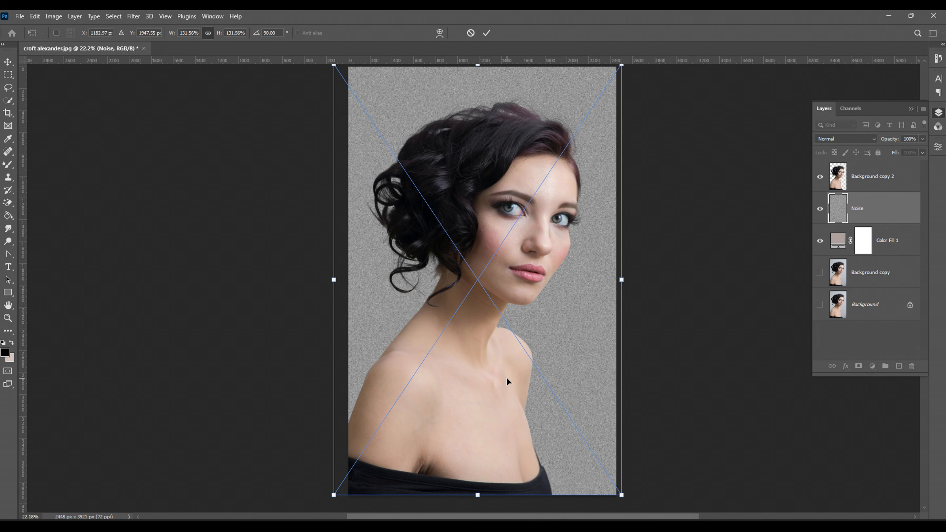
{"action": "scroll", "coordinate": [507, 377], "scroll_direction": "down", "scroll_amount": 1}
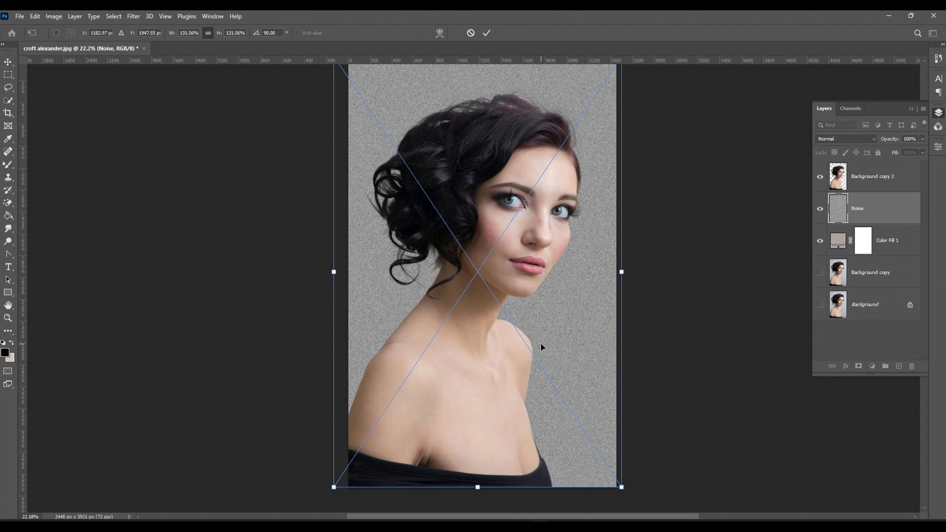
{"action": "scroll", "coordinate": [671, 327], "scroll_direction": "up", "scroll_amount": 2}
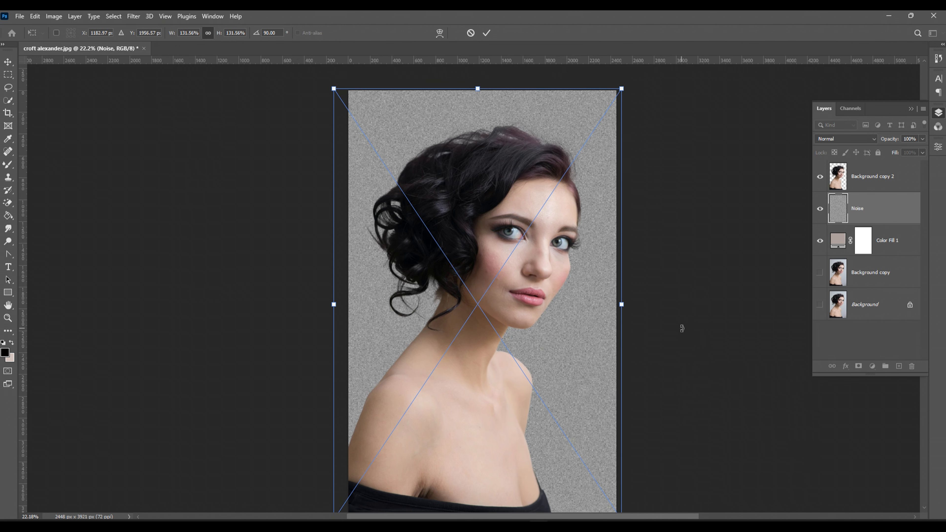
{"action": "left_click", "coordinate": [486, 33]}
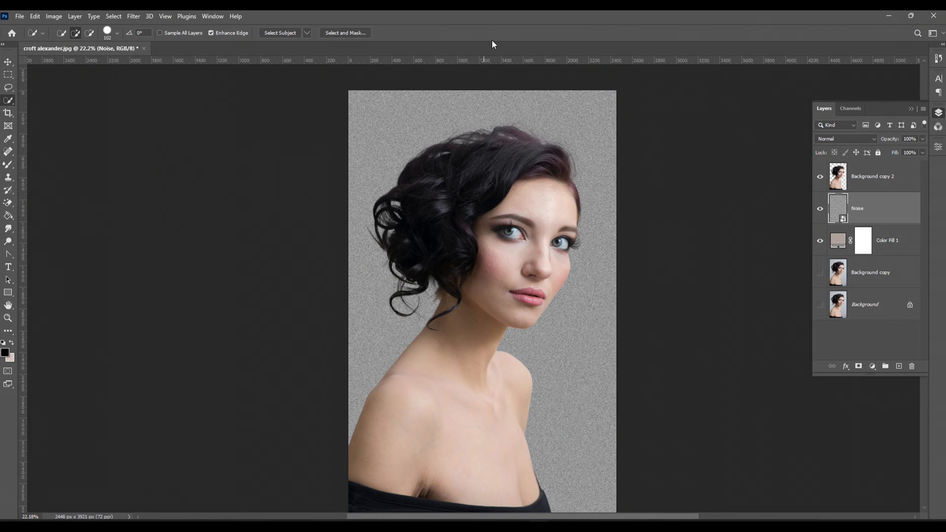
- Set the Noise layer's blend mode to Darken and lower its opacity
{"action": "left_click", "coordinate": [857, 140]}
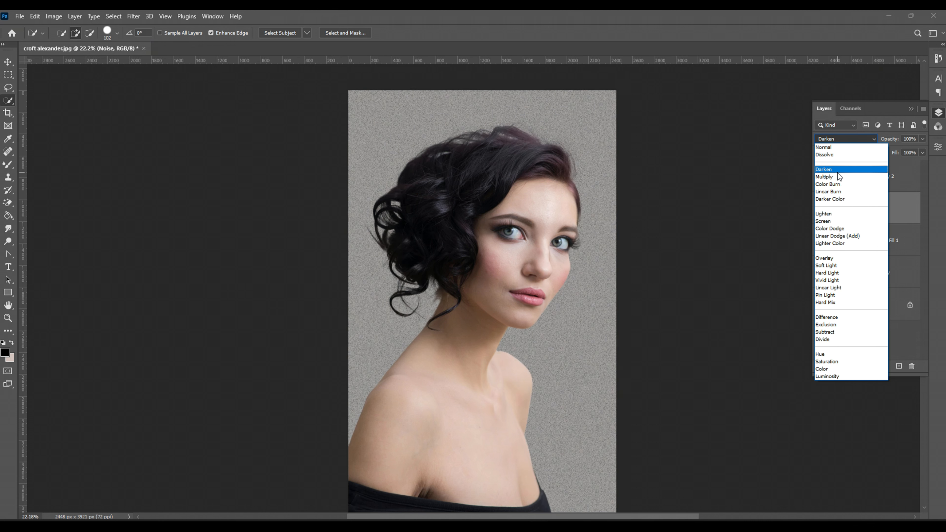
{"action": "left_click", "coordinate": [837, 170]}
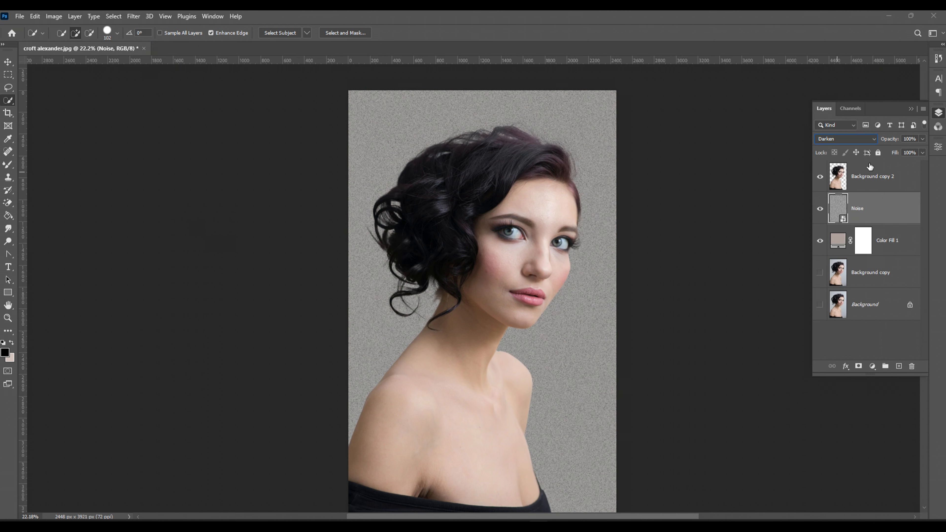
{"action": "left_click_drag", "start_coordinate": [892, 144], "coordinate": [874, 142]}
- Try to group all layers while the Background layer is still locked
{"action": "left_click", "coordinate": [892, 244]}
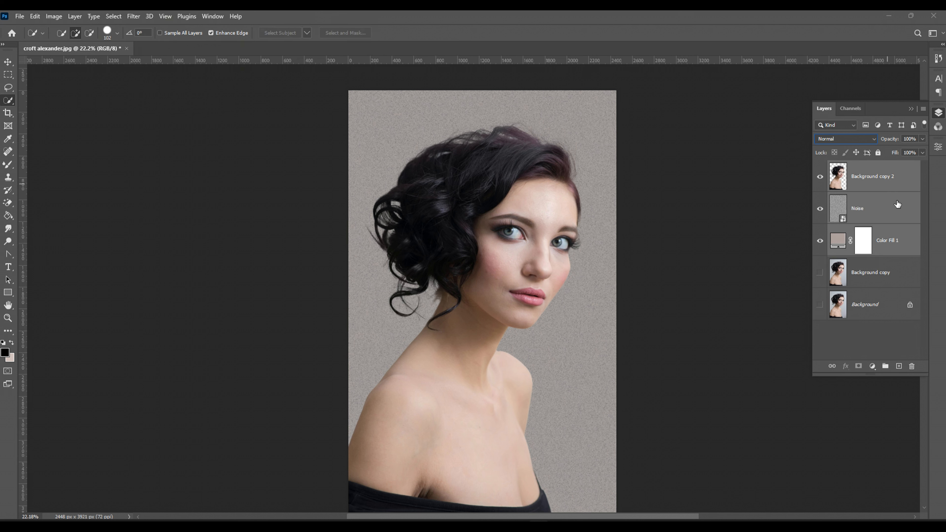
{"action": "left_click", "coordinate": [896, 285]}
{"action": "left_click", "coordinate": [887, 315]}
{"action": "left_click", "coordinate": [892, 179], "text": "shift"}
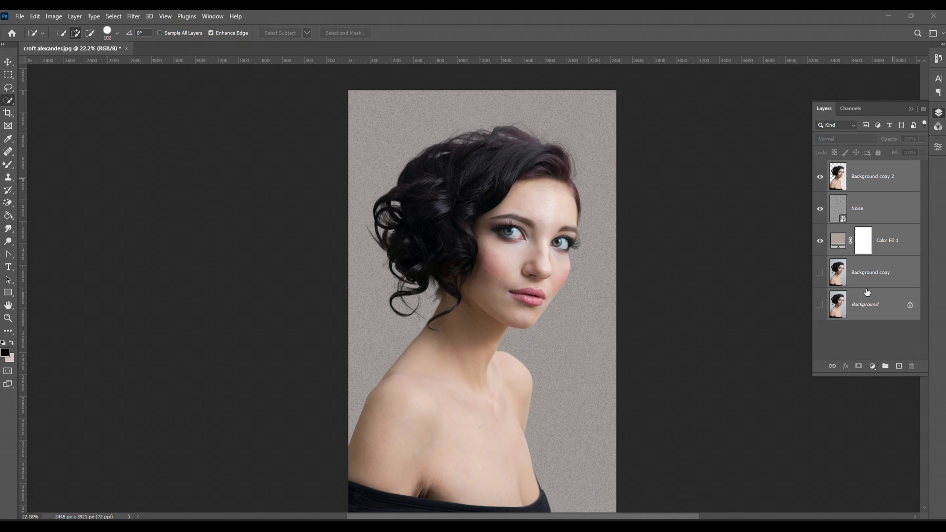
{"action": "left_click_drag", "start_coordinate": [884, 300], "coordinate": [883, 339]}
- Unlock the Background layer, leaving its layer style settings as they are
{"action": "left_click", "coordinate": [910, 305]}
{"action": "double_click", "coordinate": [895, 310]}
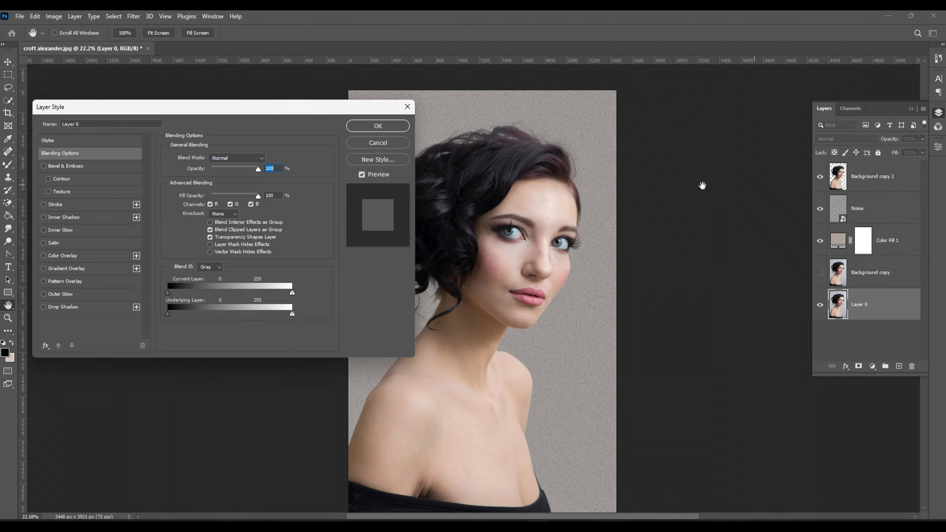
{"action": "left_click", "coordinate": [402, 145]}
- Group all layers from Background copy 2 down to Layer 0 and name the group BG
{"action": "left_click", "coordinate": [889, 178]}
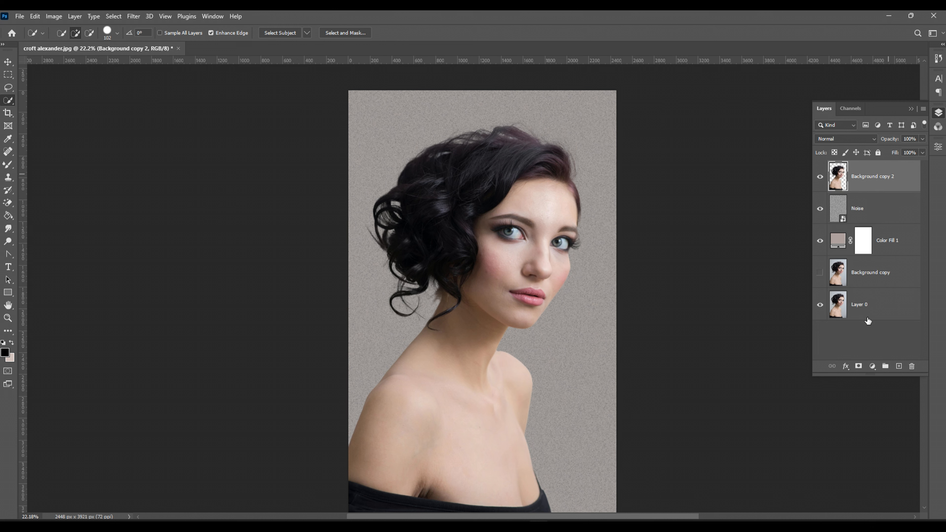
{"action": "left_click", "coordinate": [893, 308], "text": "shift"}
{"action": "left_click_drag", "start_coordinate": [892, 308], "coordinate": [885, 366]}
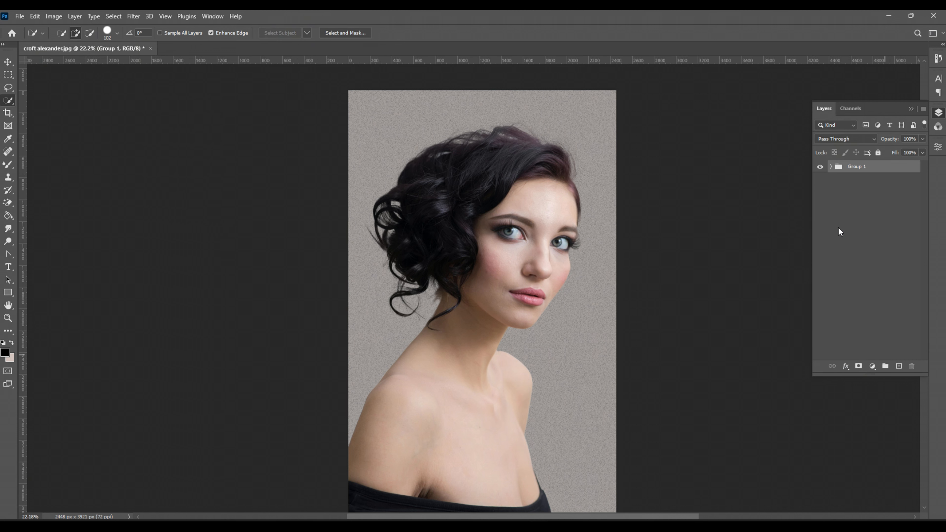
{"action": "double_click", "coordinate": [857, 167]}
{"action": "type", "text": "BG"}
{"action": "key", "text": "Return"}
- Group the Background copy and Layer 0 layers together inside the BG group
{"action": "left_click", "coordinate": [831, 167]}
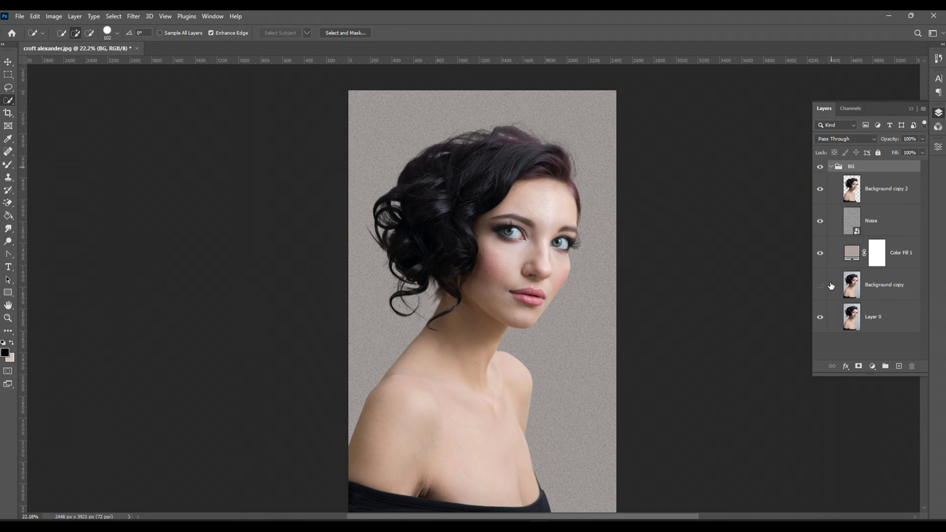
{"action": "left_click", "coordinate": [873, 282]}
{"action": "left_click", "coordinate": [888, 328], "text": "shift"}
{"action": "key", "text": "ctrl+g"}
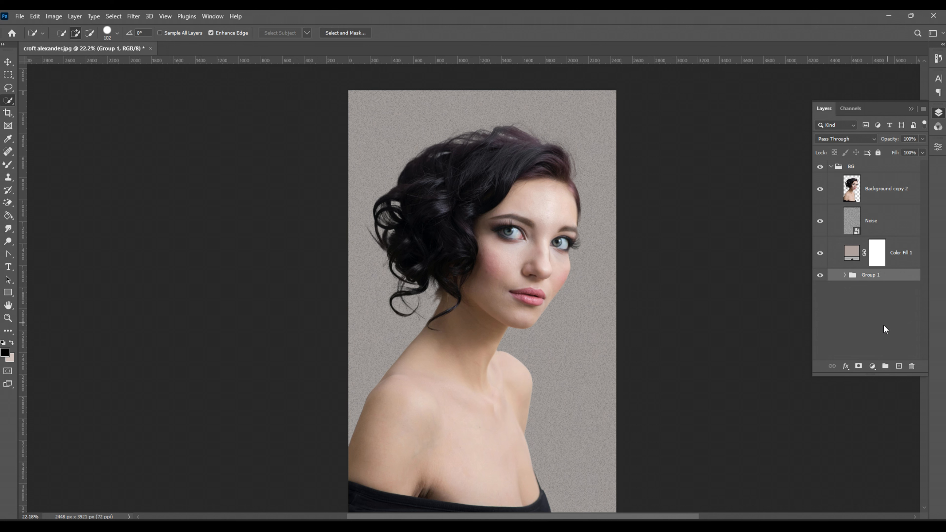
- Place the Texture image from the Crack skin effects folder as an embedded layer above the BG group
{"action": "left_click", "coordinate": [887, 228]}
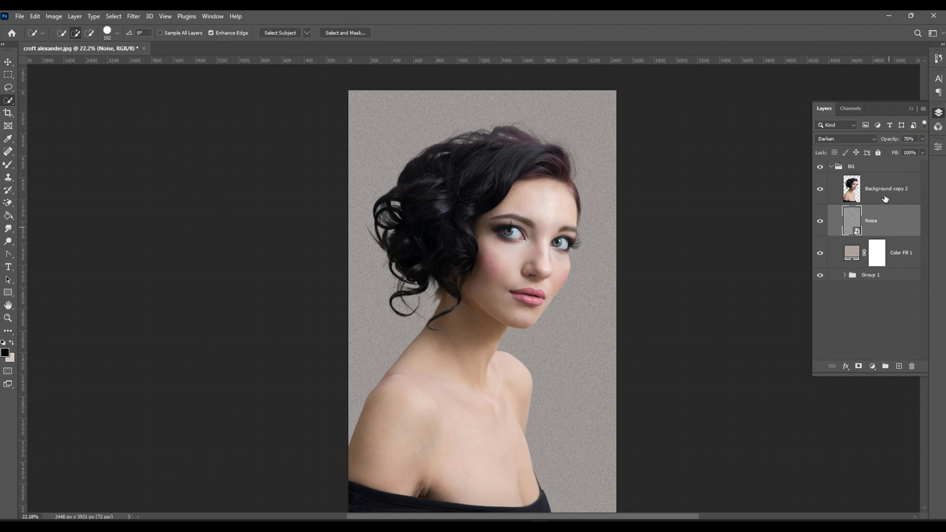
{"action": "left_click", "coordinate": [882, 196]}
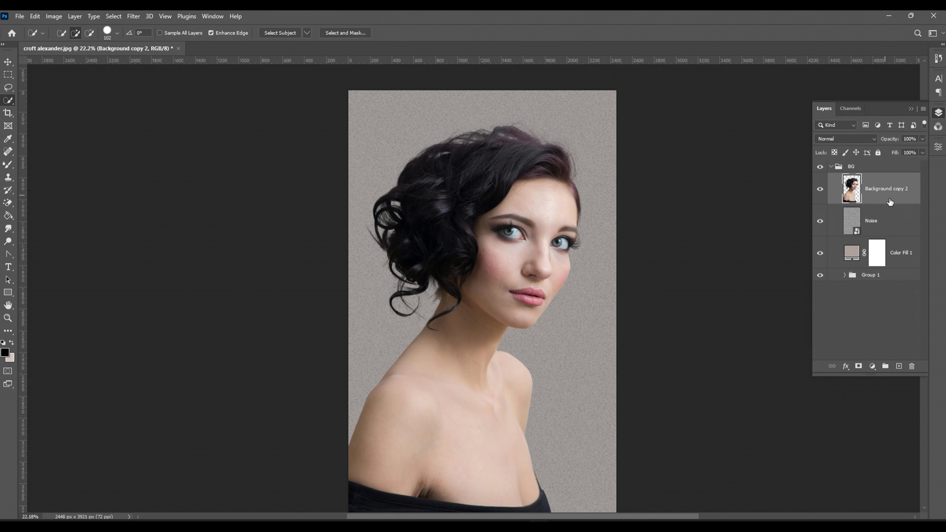
{"action": "left_click", "coordinate": [843, 301]}
{"action": "left_click", "coordinate": [20, 16]}
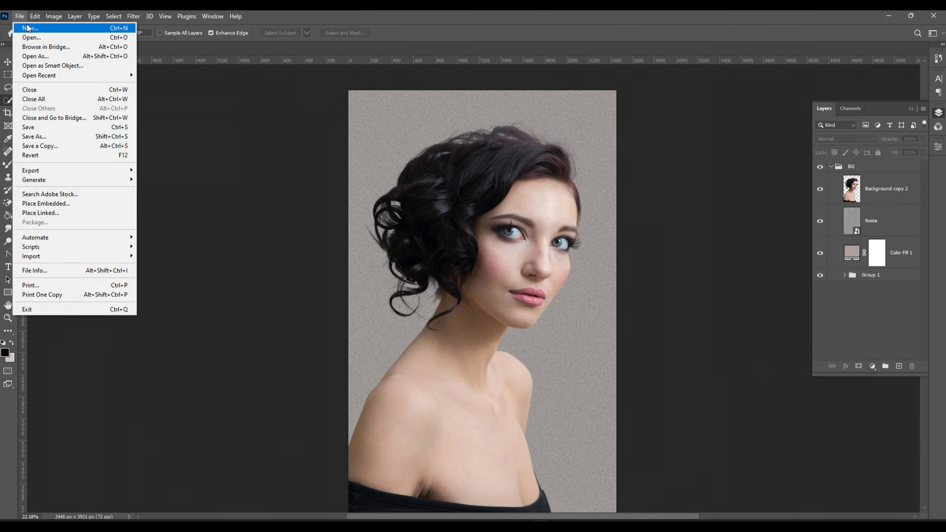
{"action": "left_click", "coordinate": [81, 205]}
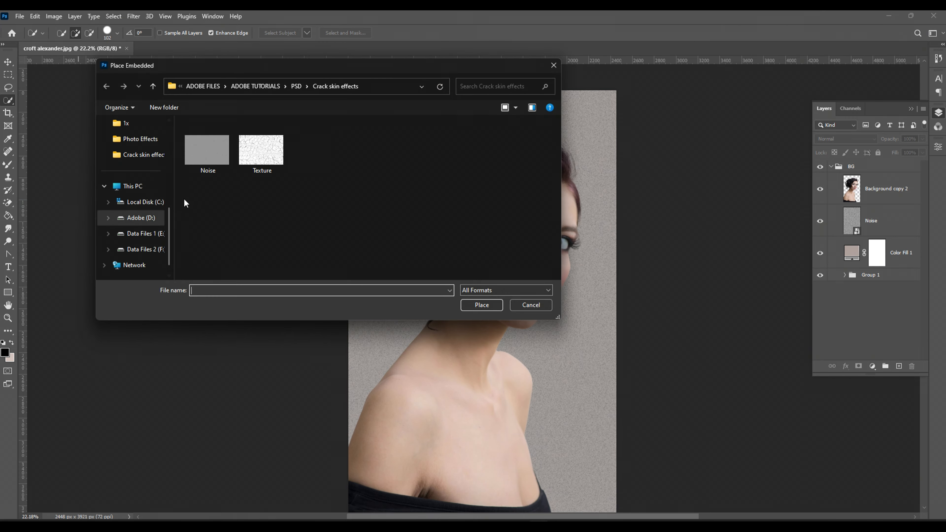
{"action": "double_click", "coordinate": [259, 149]}
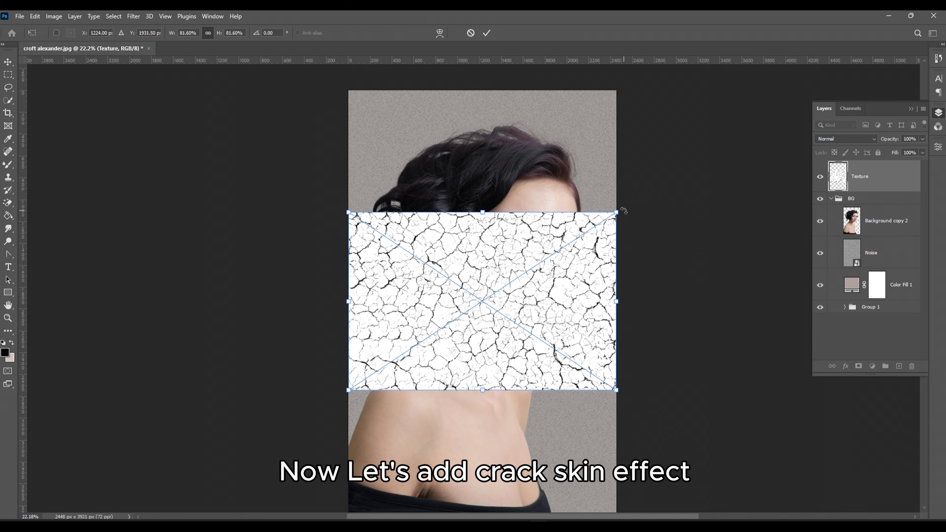
- Rotate the placed crack texture 90° and scale it to about 131.57% so it covers the whole canvas
{"action": "left_click_drag", "start_coordinate": [624, 211], "coordinate": [543, 365]}
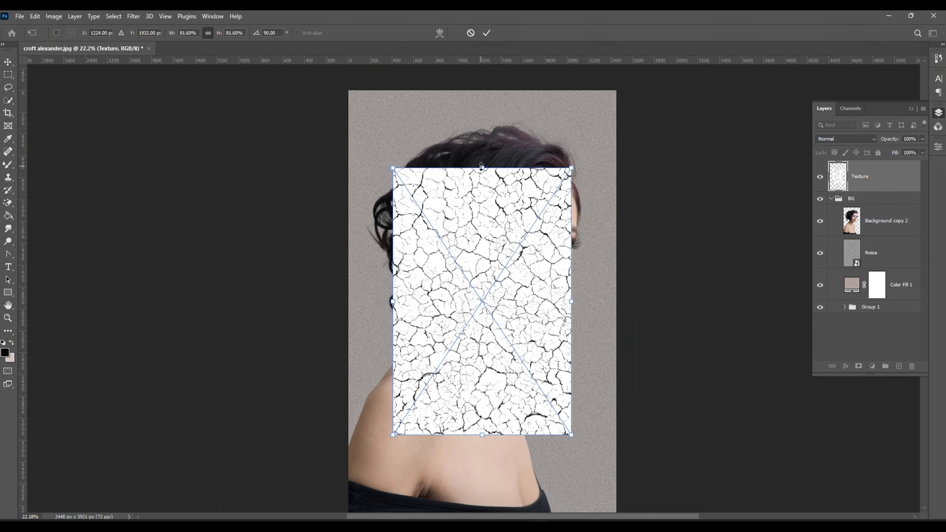
{"action": "left_click_drag", "start_coordinate": [483, 168], "coordinate": [484, 87]}
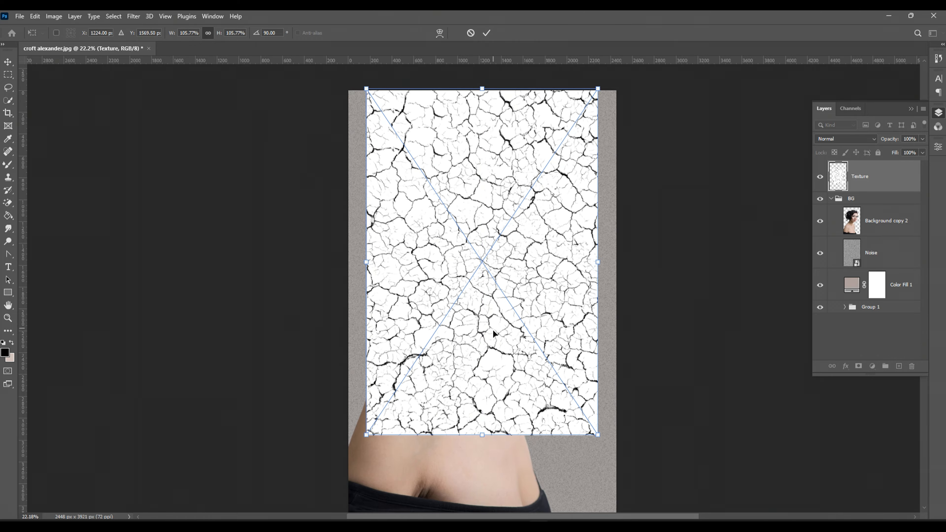
{"action": "scroll", "coordinate": [494, 341], "scroll_direction": "down", "scroll_amount": 2}
{"action": "left_click_drag", "start_coordinate": [485, 374], "coordinate": [483, 457]}
{"action": "scroll", "coordinate": [508, 344], "scroll_direction": "up", "scroll_amount": 2}
{"action": "scroll", "coordinate": [507, 344], "scroll_direction": "up", "scroll_amount": 1}
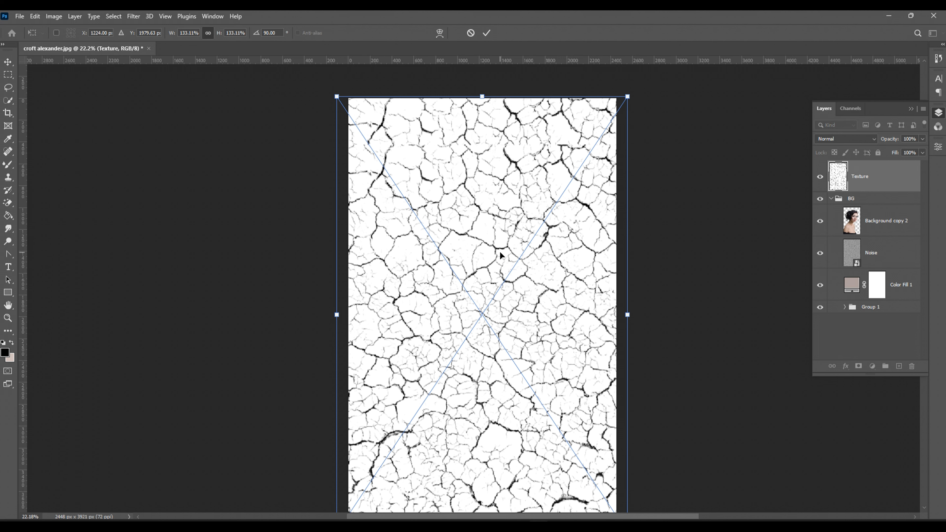
{"action": "scroll", "coordinate": [501, 259], "scroll_direction": "down", "scroll_amount": 1}
{"action": "left_click_drag", "start_coordinate": [476, 502], "coordinate": [480, 496]}
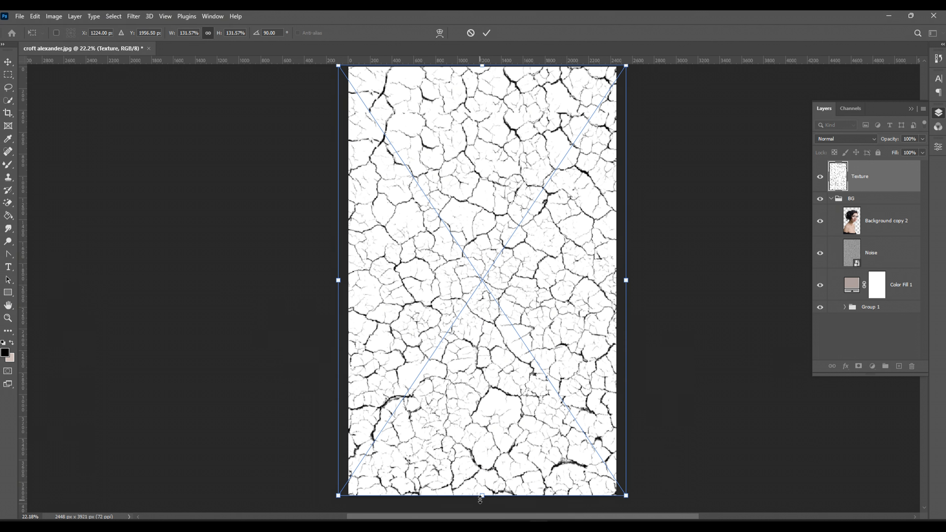
{"action": "scroll", "coordinate": [522, 332], "scroll_direction": "up", "scroll_amount": 2}
{"action": "left_click", "coordinate": [487, 33]}
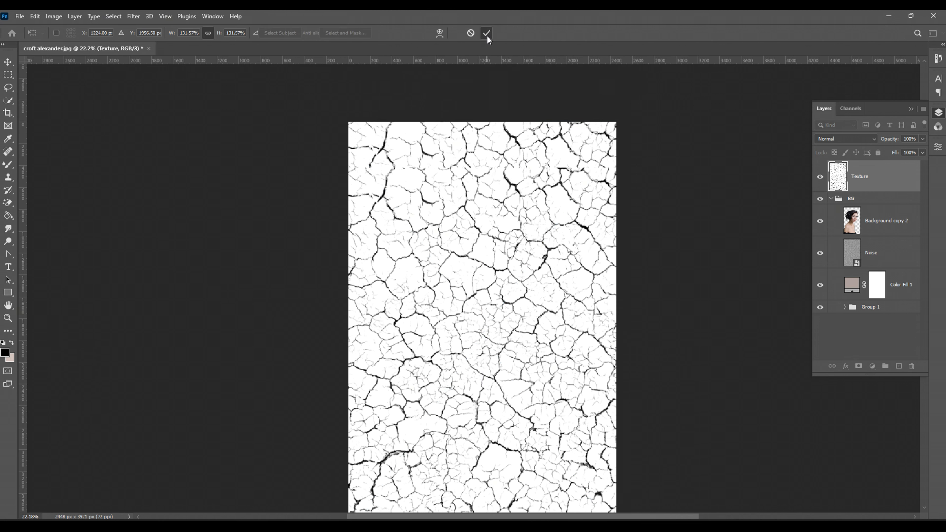
- Move the Texture layer into the BG group, directly above Background copy 2
{"action": "key", "text": "w"}
{"action": "mouse_move", "coordinate": [892, 183]}
{"action": "left_mouse_down"}
{"action": "mouse_move", "coordinate": [888, 207]}
{"action": "mouse_move", "coordinate": [877, 160]}
{"action": "mouse_move", "coordinate": [883, 181]}
{"action": "left_mouse_up"}
- Duplicate the Background copy 2 layer above the BG group and hide the duplicate
{"action": "left_click", "coordinate": [892, 224]}
{"action": "key", "text": "ctrl+j"}
{"action": "left_click", "coordinate": [820, 176]}
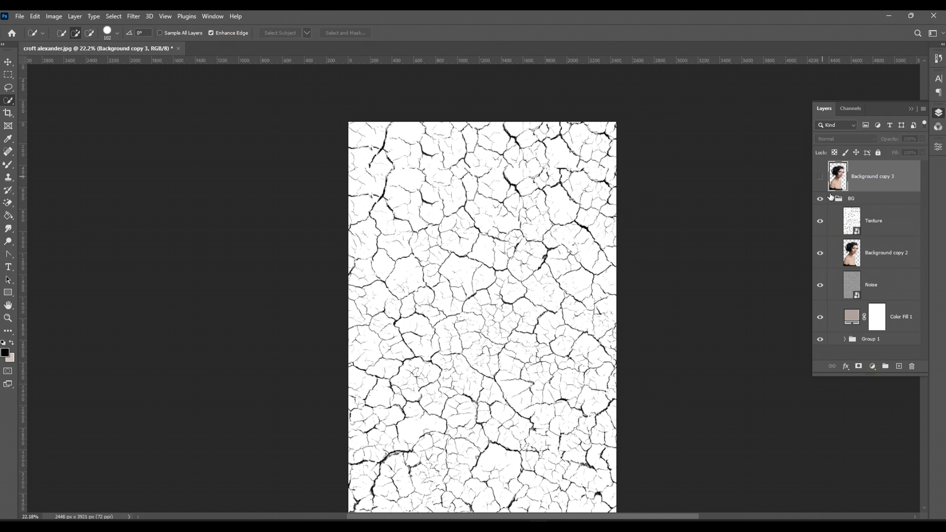
- Clip the Texture layer to Background copy 2 and set its blend mode to Darken
{"action": "left_click", "coordinate": [861, 227]}
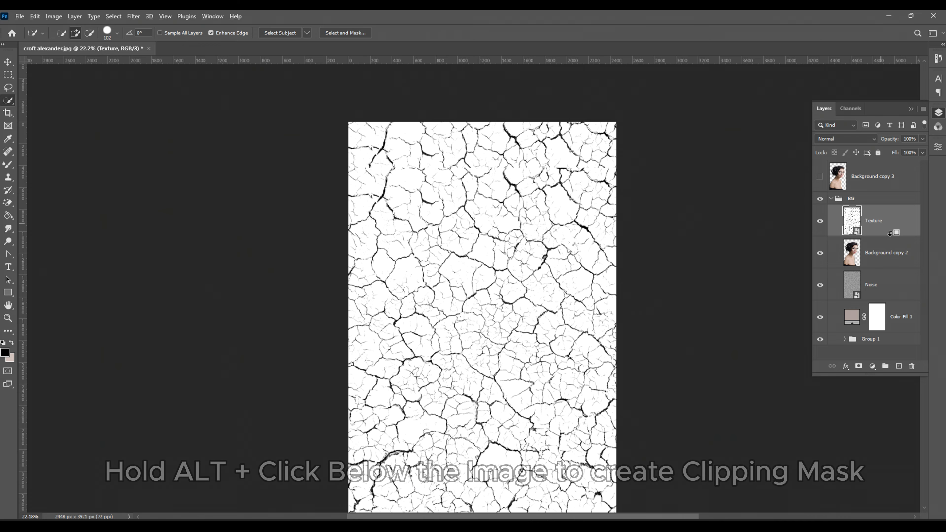
{"action": "left_click", "coordinate": [898, 239], "text": "alt"}
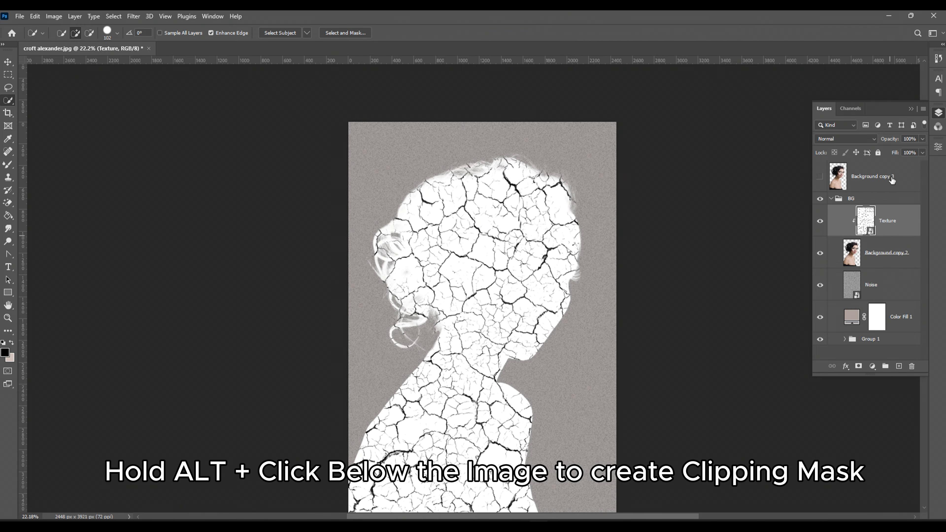
{"action": "left_click", "coordinate": [852, 138]}
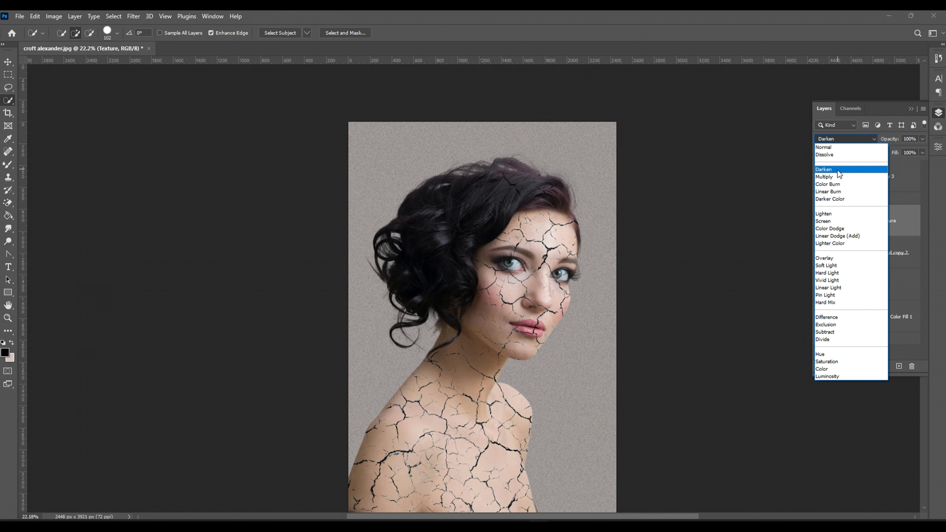
{"action": "left_click", "coordinate": [837, 170]}
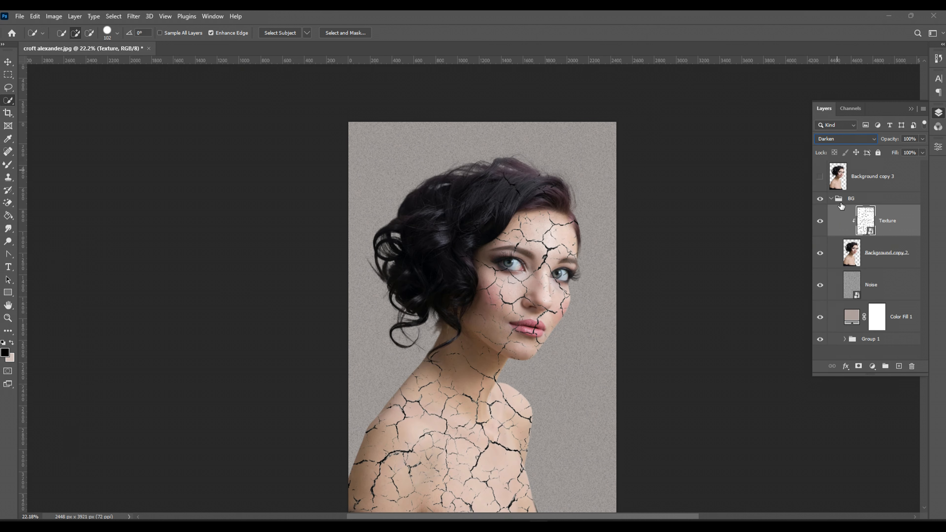
- Set the Noise layer's blend mode to Overlay
{"action": "left_click", "coordinate": [893, 287]}
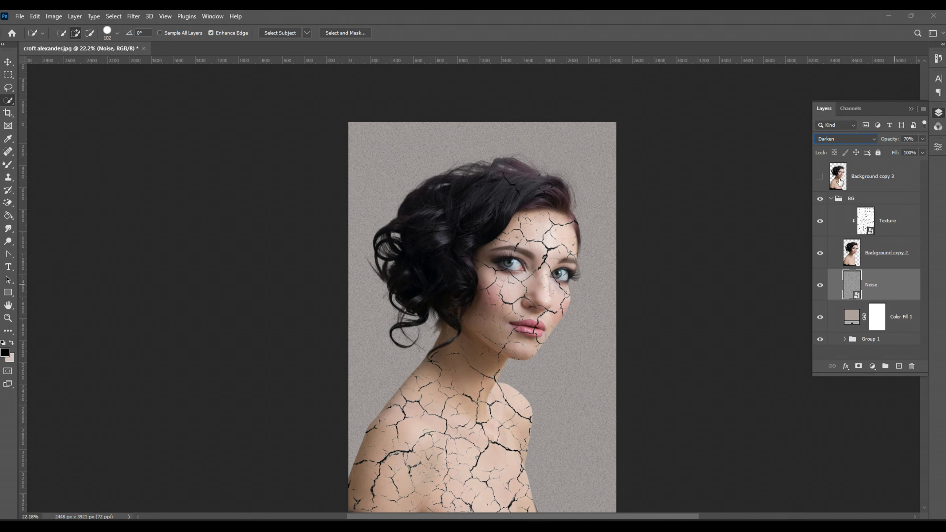
{"action": "left_click", "coordinate": [853, 140]}
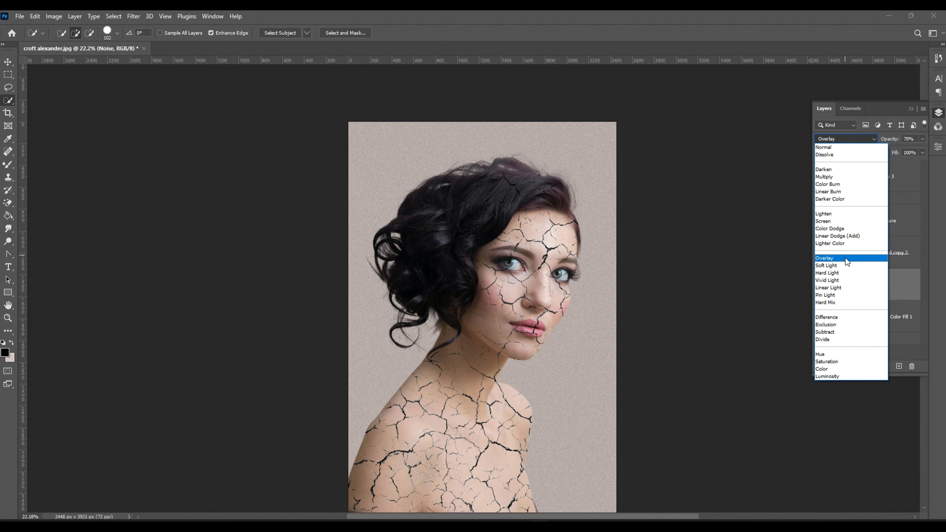
{"action": "left_click", "coordinate": [845, 258]}
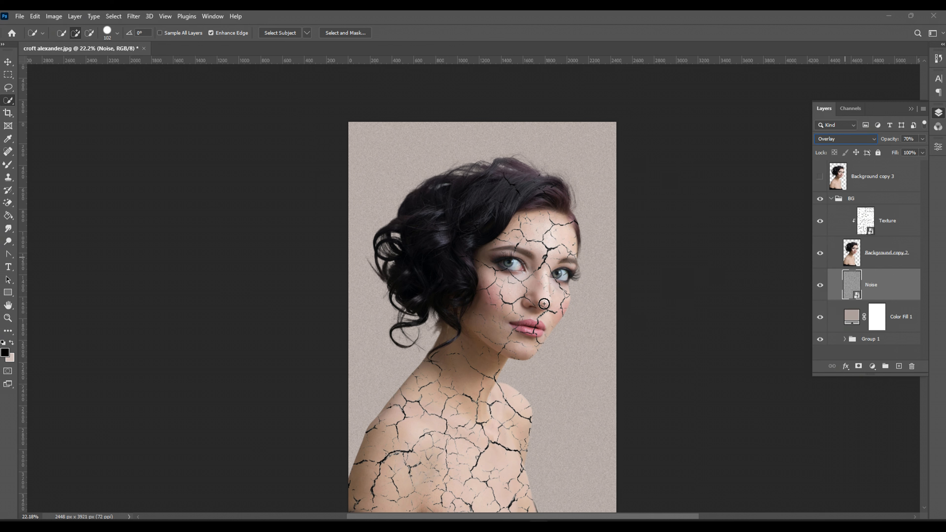
- Convert the Background copy 2 layer to a smart object
{"action": "left_click_drag", "start_coordinate": [492, 315], "coordinate": [536, 283]}
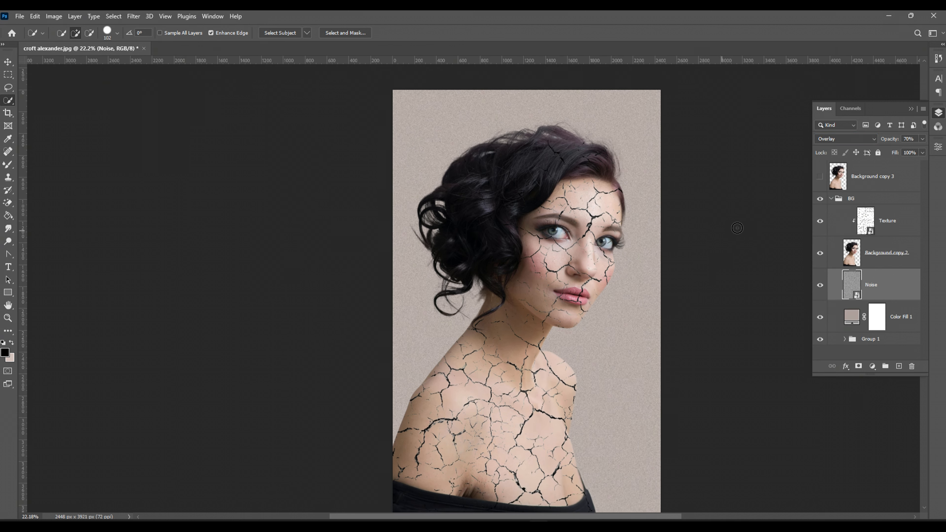
{"action": "left_click", "coordinate": [902, 226]}
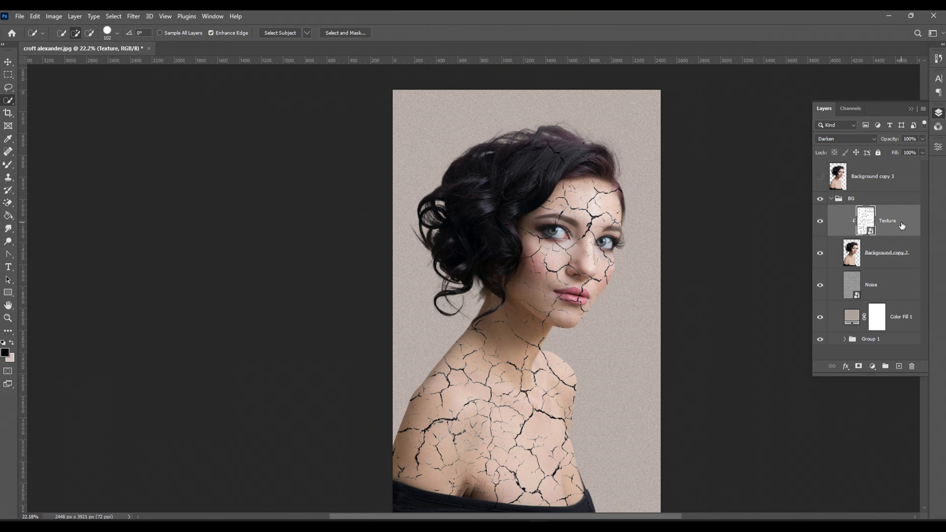
{"action": "left_click", "coordinate": [894, 262]}
{"action": "right_click", "coordinate": [888, 259]}
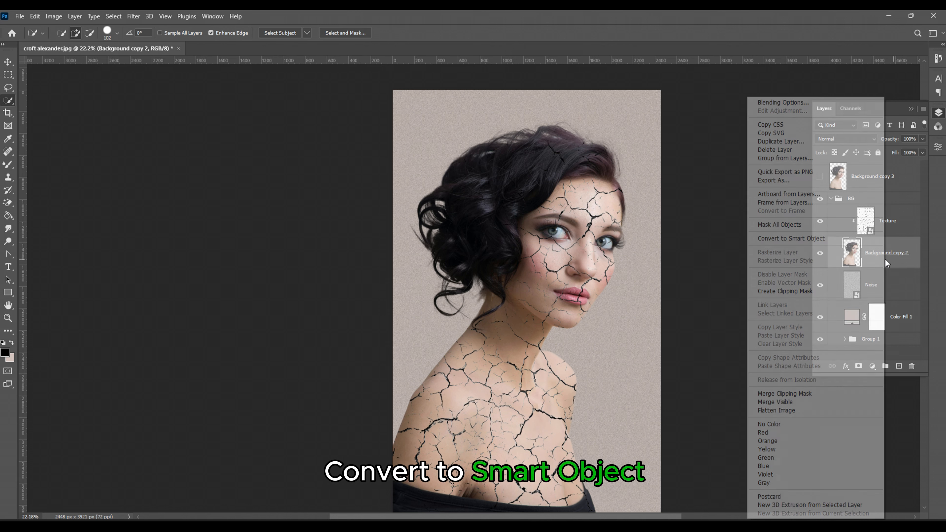
{"action": "left_click", "coordinate": [851, 239]}
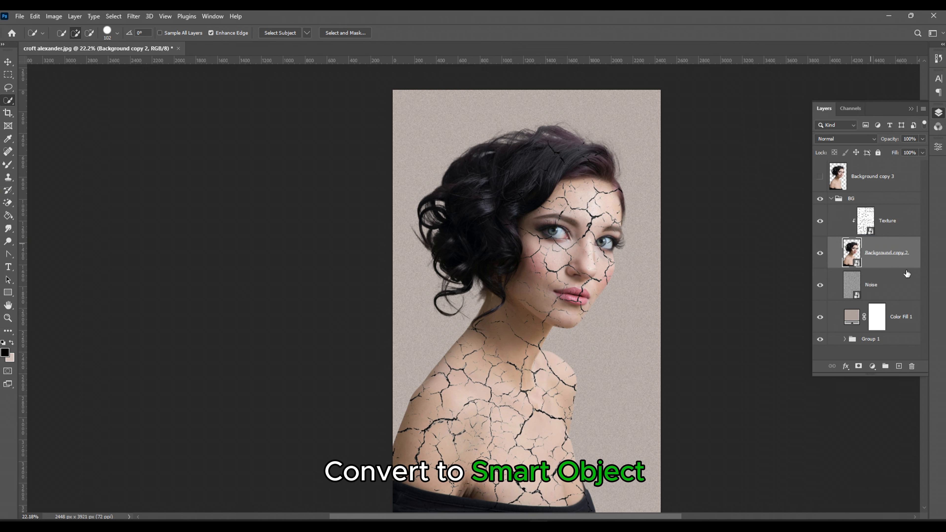
- Start a Gradient Map adjustment on Background copy 2 and add a middle colour stop at location 60 to its gradient
{"action": "left_click_drag", "start_coordinate": [622, 256], "coordinate": [601, 248]}
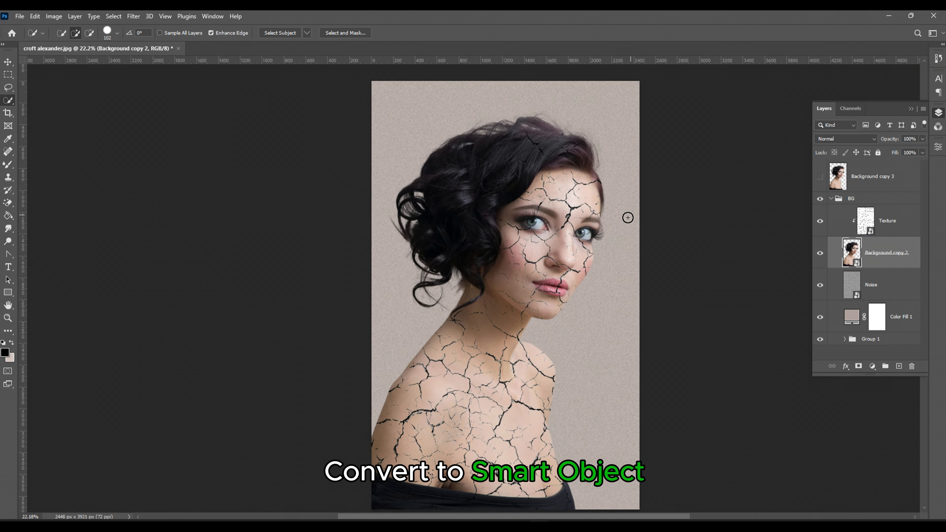
{"action": "left_click", "coordinate": [54, 16]}
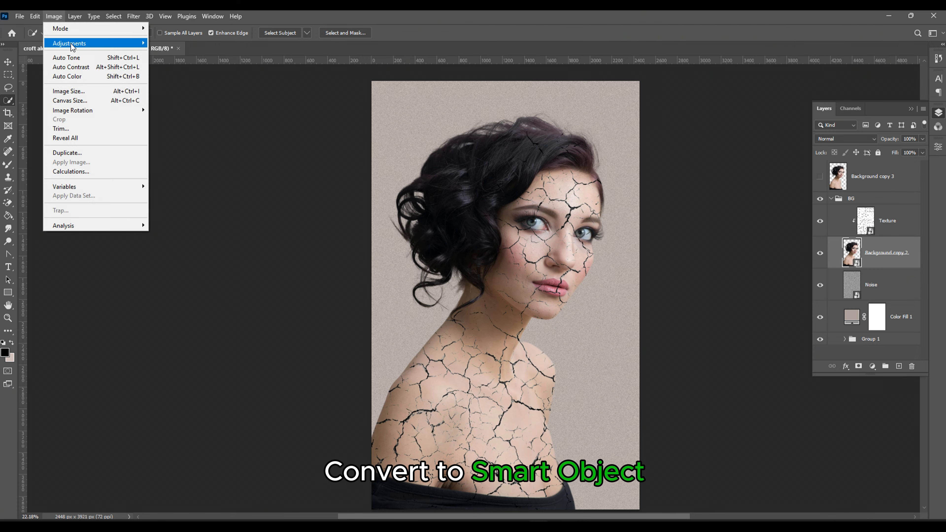
{"action": "mouse_move", "coordinate": [110, 42]}
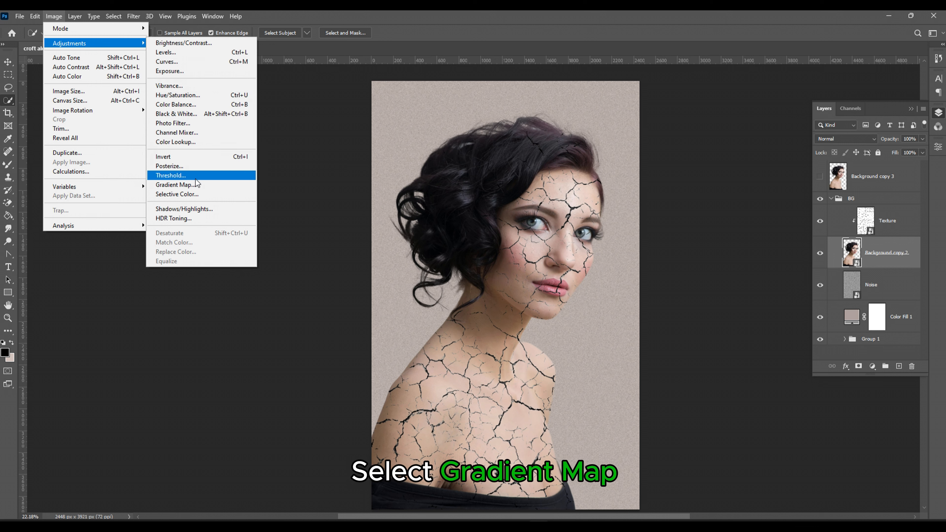
{"action": "left_click", "coordinate": [195, 185]}
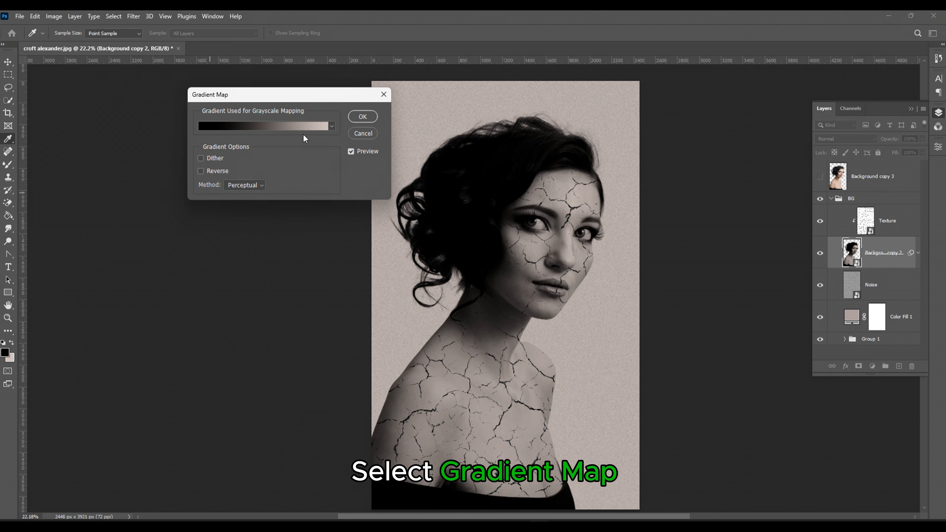
{"action": "left_click", "coordinate": [293, 127]}
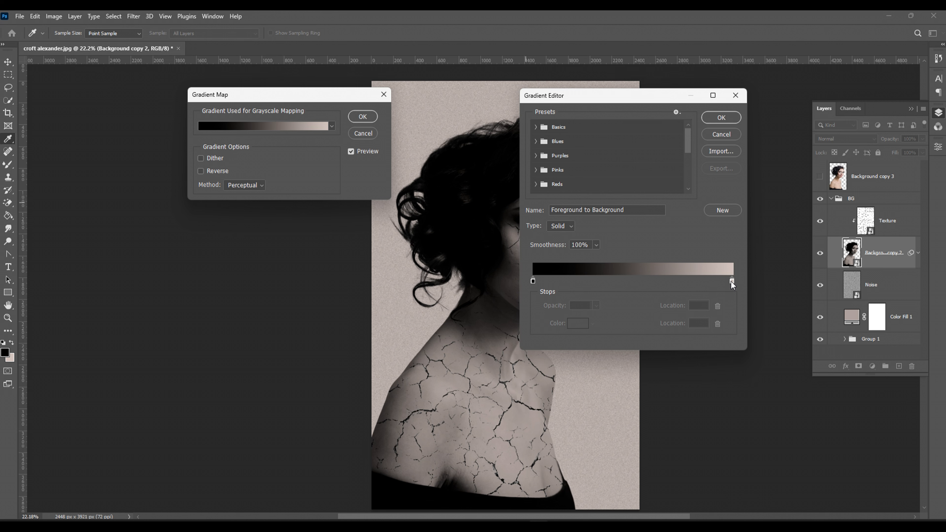
{"action": "mouse_move", "coordinate": [731, 282]}
{"action": "left_mouse_down"}
{"action": "mouse_move", "coordinate": [638, 283]}
{"action": "mouse_move", "coordinate": [736, 282]}
{"action": "left_mouse_up"}
{"action": "mouse_move", "coordinate": [636, 282]}
{"action": "left_mouse_down"}
{"action": "mouse_move", "coordinate": [679, 288]}
{"action": "mouse_move", "coordinate": [654, 282]}
{"action": "left_mouse_up"}
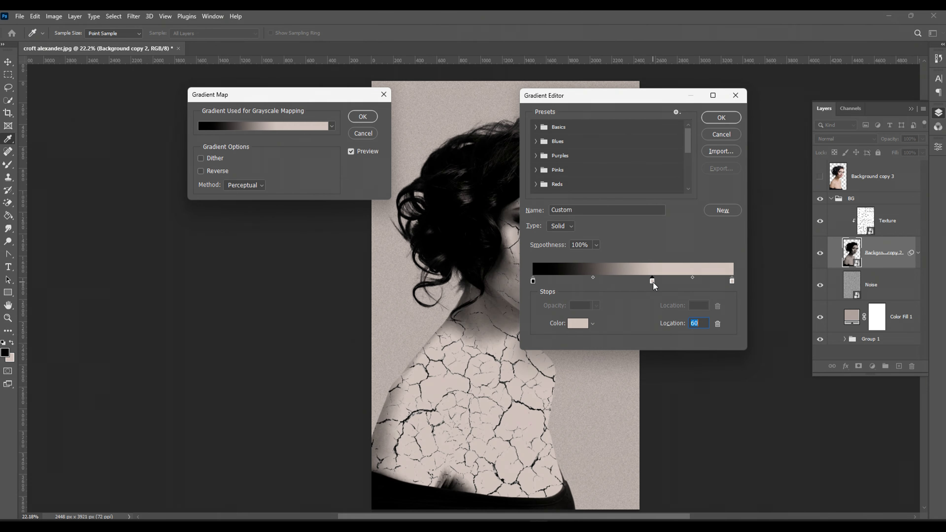
- Set the gradient's end stop at location 100 to the lighter beige ddd3ce and accept the edited gradient
{"action": "left_click", "coordinate": [732, 281]}
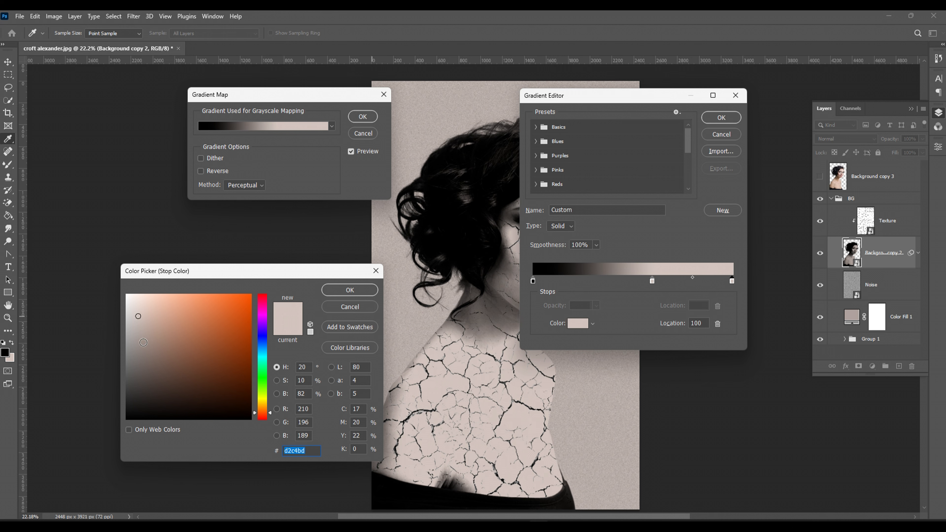
{"action": "left_click_drag", "start_coordinate": [138, 316], "coordinate": [134, 311]}
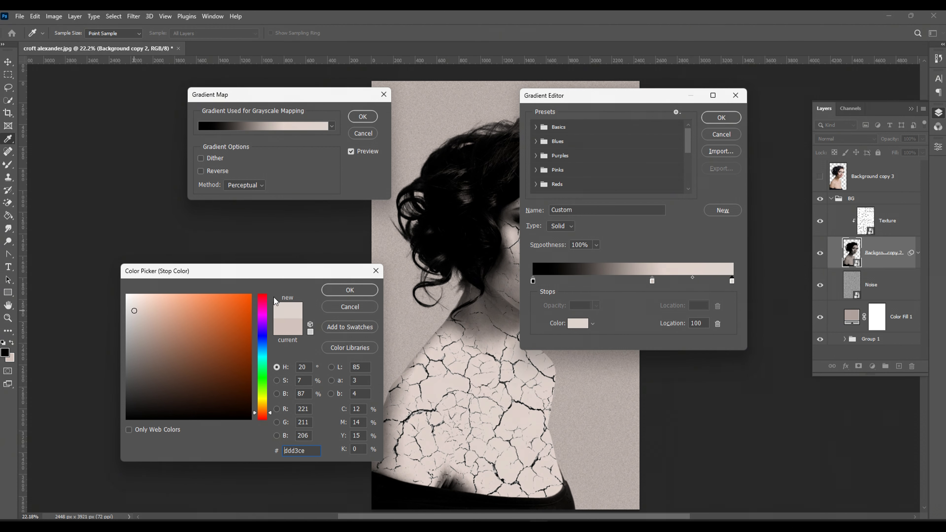
{"action": "left_click", "coordinate": [349, 290]}
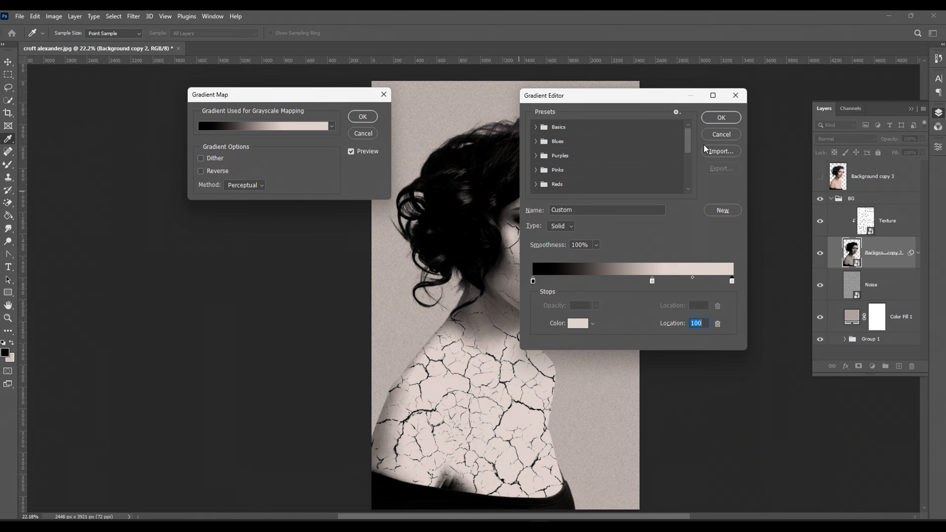
{"action": "left_click", "coordinate": [722, 118]}
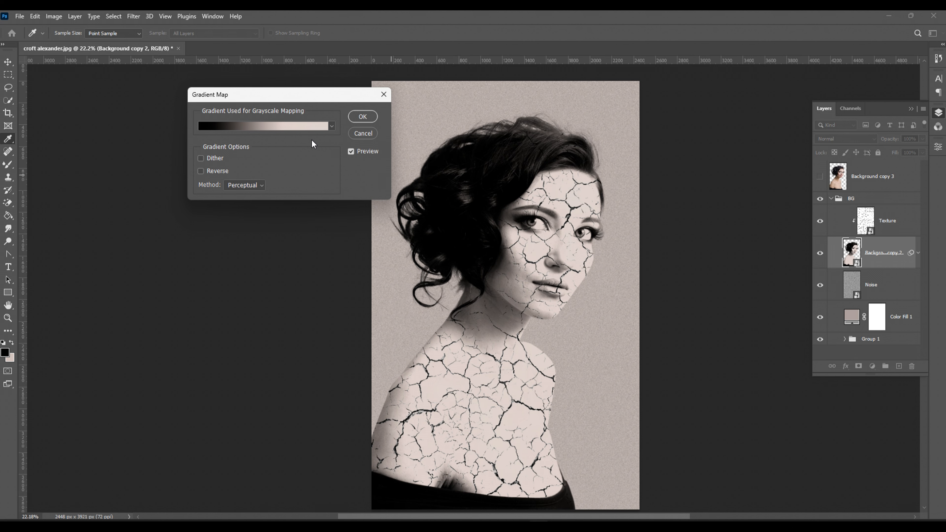
- Reopen the gradient for editing, leave the end stop's colour as is, and move the middle stop to location 63
{"action": "left_click", "coordinate": [300, 127]}
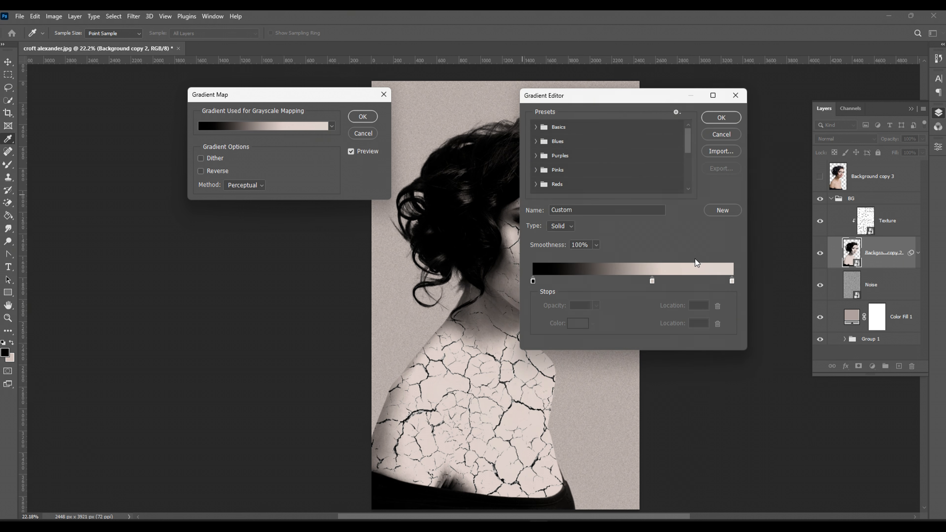
{"action": "left_click", "coordinate": [731, 281]}
{"action": "double_click", "coordinate": [732, 282]}
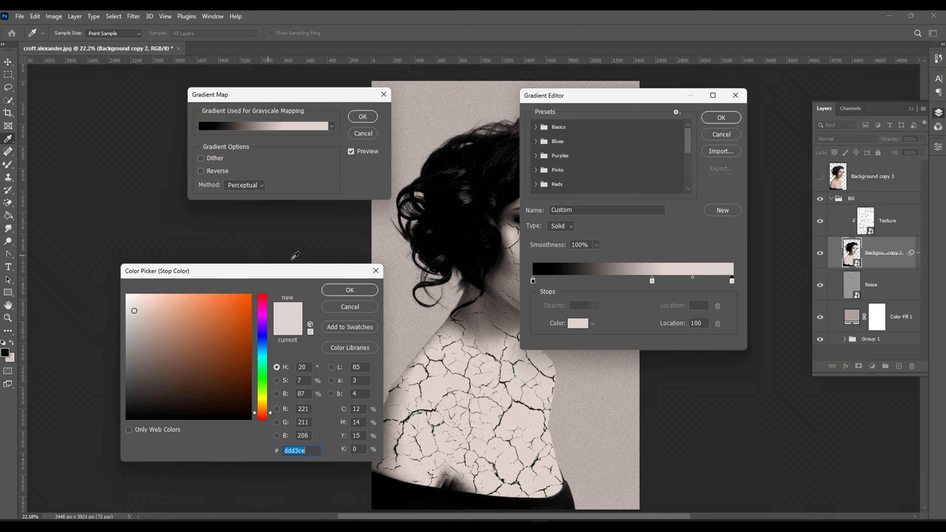
{"action": "left_click", "coordinate": [360, 302]}
{"action": "left_click_drag", "start_coordinate": [648, 102], "coordinate": [273, 235]}
{"action": "mouse_move", "coordinate": [275, 414]}
{"action": "left_mouse_down"}
{"action": "mouse_move", "coordinate": [254, 416]}
{"action": "mouse_move", "coordinate": [282, 415]}
{"action": "left_mouse_up"}
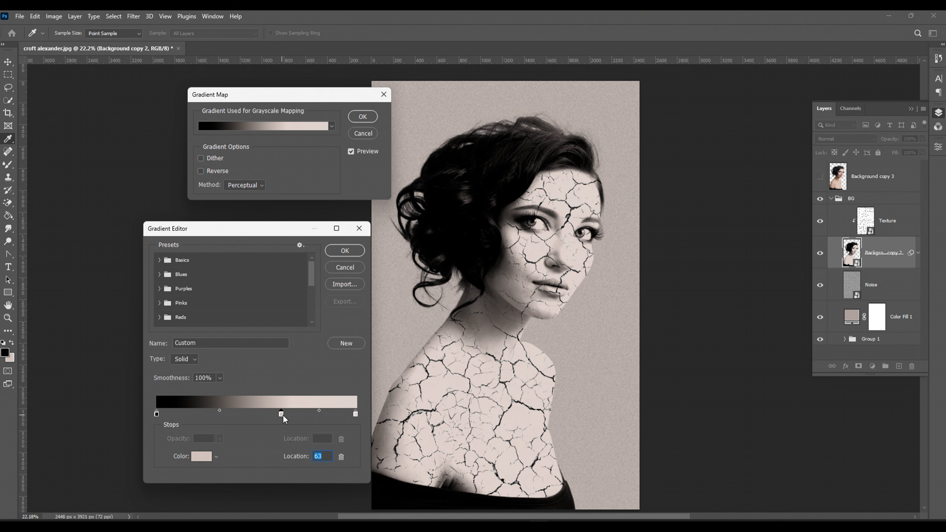
- Set the gradient's end stop to a lighter pale cream, accept the gradient and apply the Gradient Map to Background copy 2
{"action": "double_click", "coordinate": [356, 414]}
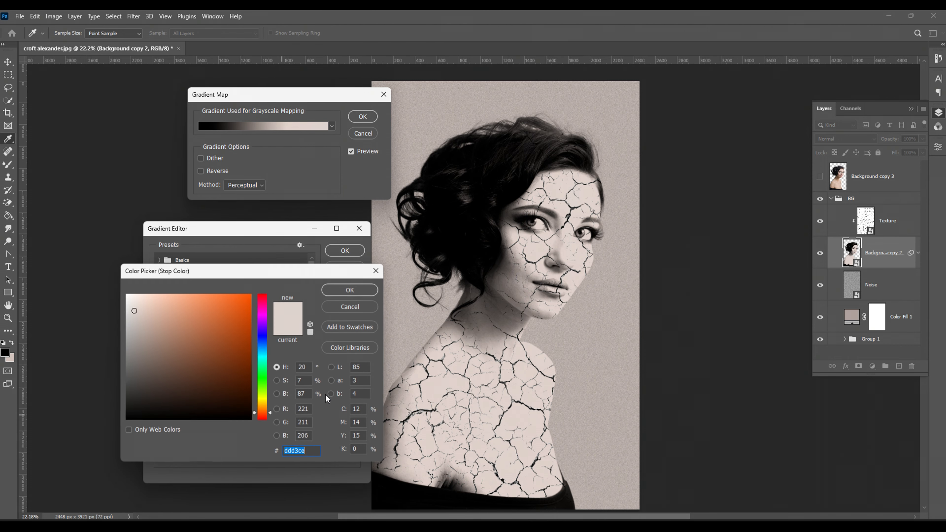
{"action": "left_click", "coordinate": [126, 303]}
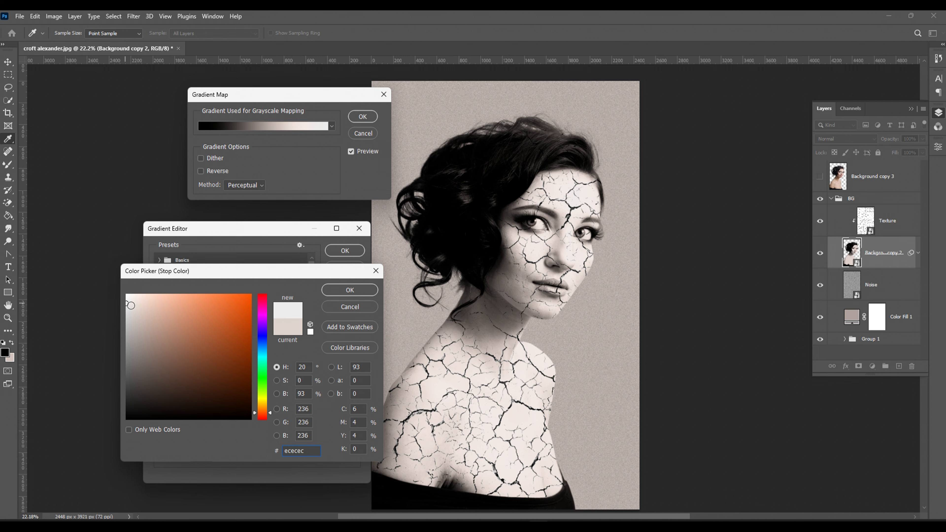
{"action": "mouse_move", "coordinate": [126, 303]}
{"action": "left_mouse_down"}
{"action": "mouse_move", "coordinate": [127, 326]}
{"action": "mouse_move", "coordinate": [135, 302]}
{"action": "left_mouse_up"}
{"action": "left_click", "coordinate": [336, 292]}
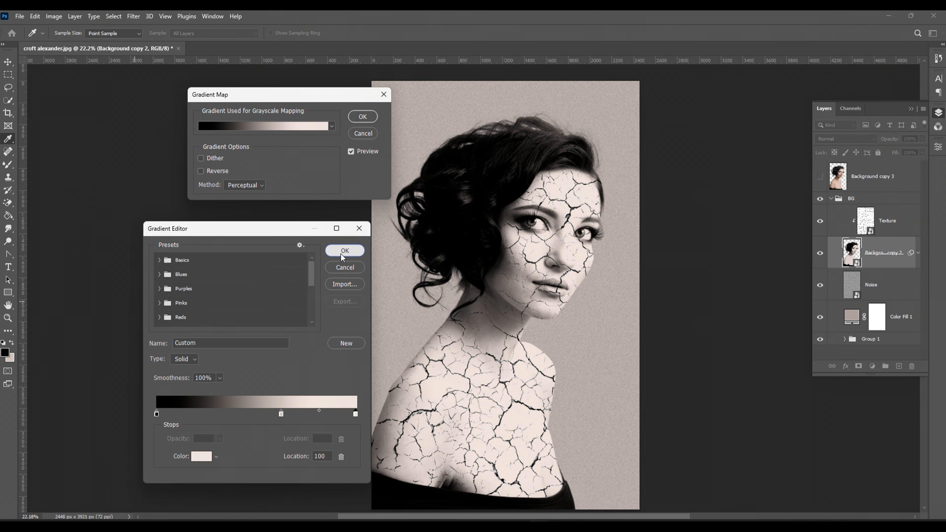
{"action": "left_click", "coordinate": [341, 253]}
{"action": "left_click", "coordinate": [363, 116]}
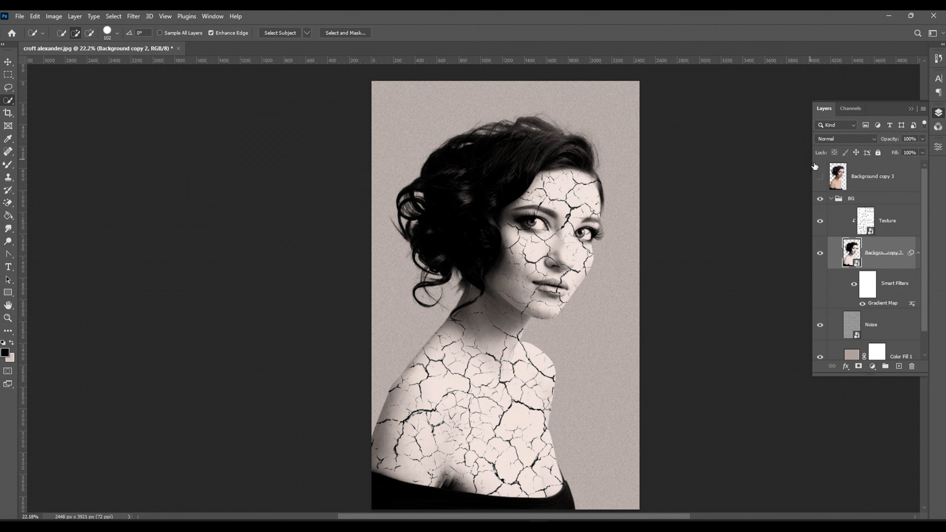
- Collapse the smart filters of Background copy 2, create a new layer and place it unclipped above the Texture layer
{"action": "left_click", "coordinate": [918, 253]}
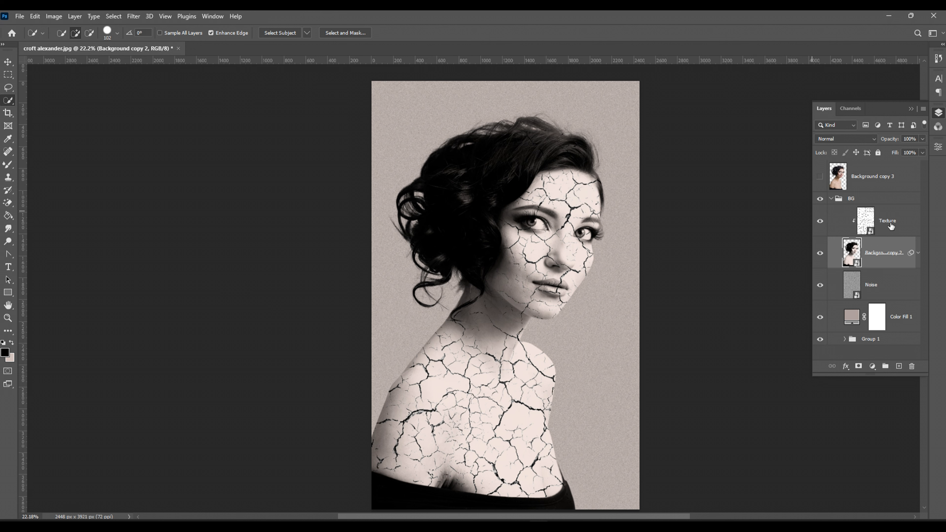
{"action": "left_click", "coordinate": [899, 366]}
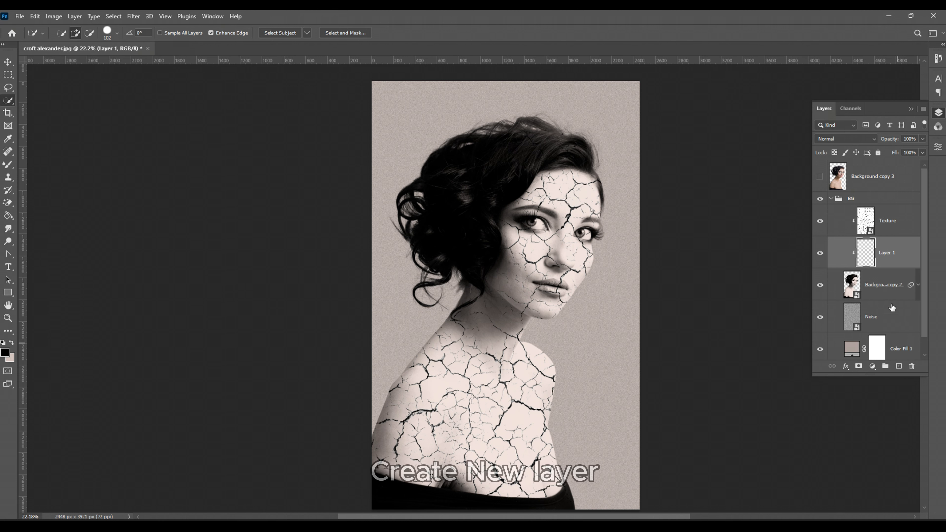
{"action": "left_click_drag", "start_coordinate": [887, 252], "coordinate": [895, 234]}
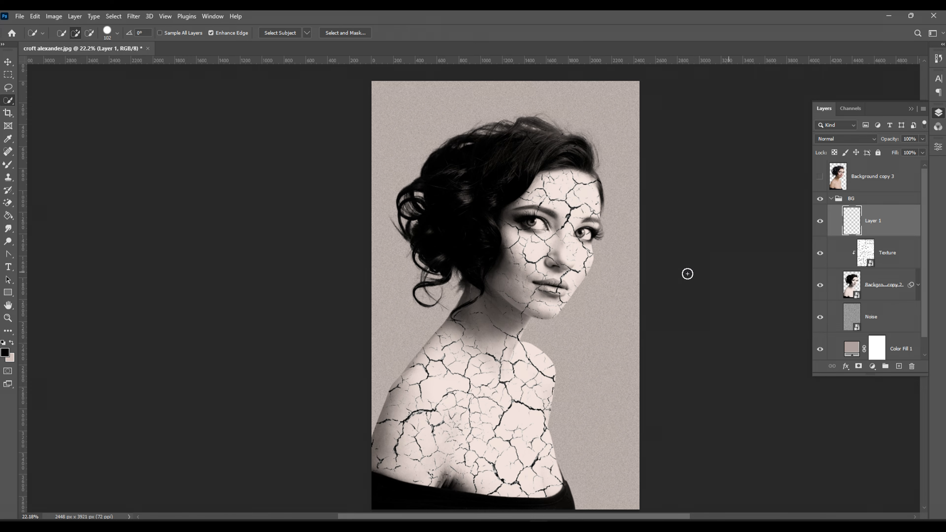
- Outline a jagged Lasso selection on the face along the cracks, enclosing the eye beside the hair, the nose and the mouth
{"action": "scroll", "coordinate": [602, 287], "scroll_direction": "up", "scroll_amount": 4}
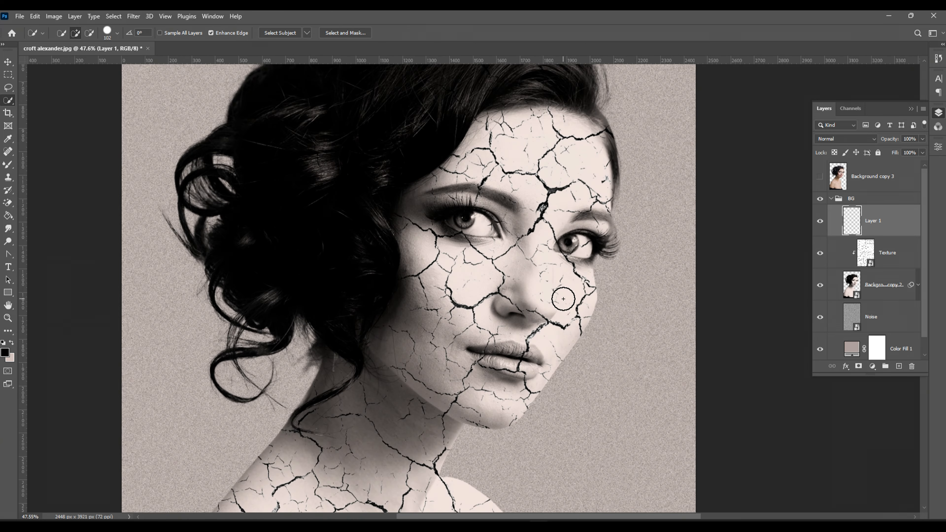
{"action": "left_click_drag", "start_coordinate": [560, 305], "coordinate": [543, 285]}
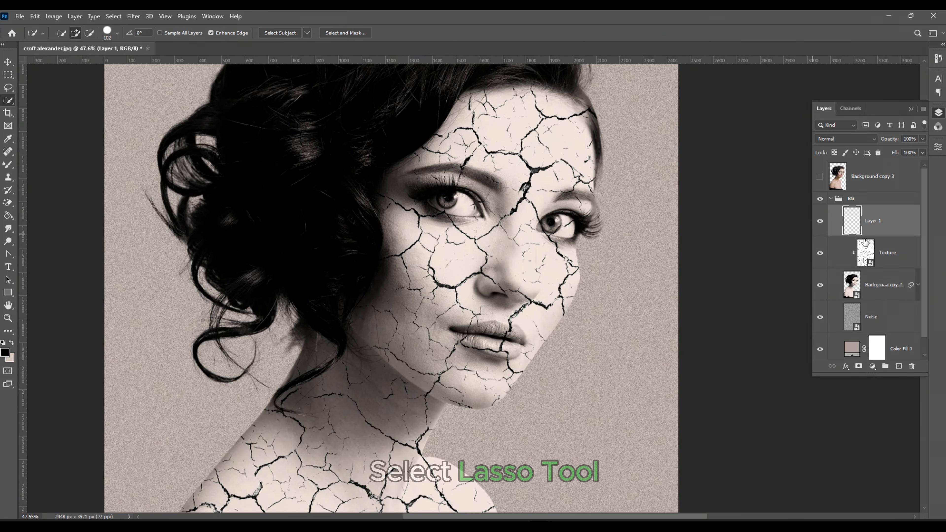
{"action": "left_click", "coordinate": [8, 87]}
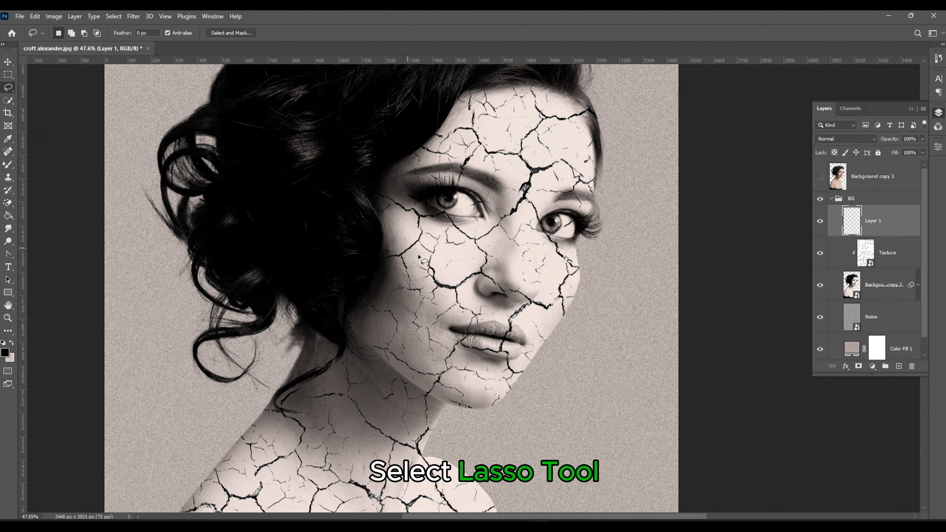
{"action": "scroll", "coordinate": [419, 257], "scroll_direction": "up", "scroll_amount": 5}
{"action": "mouse_move", "coordinate": [543, 231]}
{"action": "left_mouse_down"}
{"action": "mouse_move", "coordinate": [495, 313]}
{"action": "mouse_move", "coordinate": [484, 303]}
{"action": "left_mouse_up"}
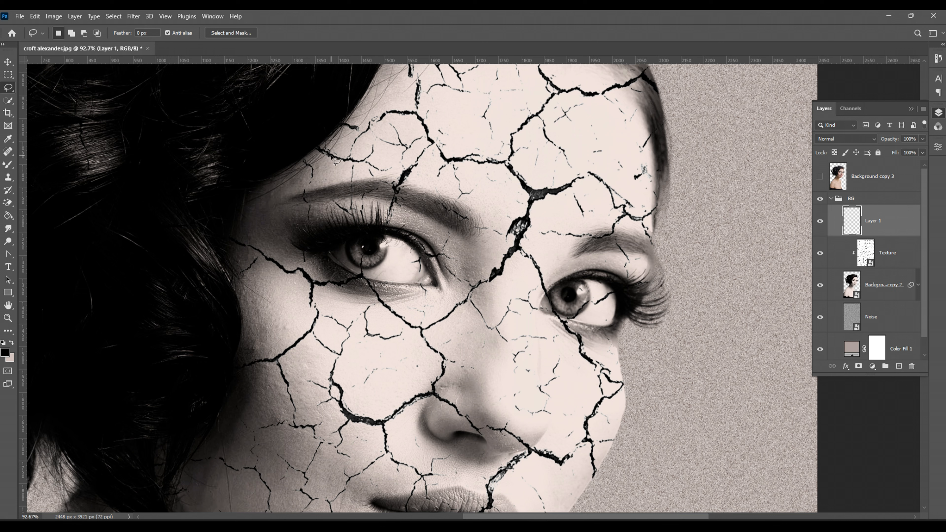
{"action": "mouse_move", "coordinate": [331, 155]}
{"action": "left_mouse_down"}
{"action": "mouse_move", "coordinate": [400, 174]}
{"action": "mouse_move", "coordinate": [395, 210]}
{"action": "mouse_move", "coordinate": [442, 237]}
{"action": "left_mouse_up"}
{"action": "left_click_drag", "start_coordinate": [449, 272], "coordinate": [535, 368]}
{"action": "key", "text": "ctrl+d"}
{"action": "mouse_move", "coordinate": [460, 350]}
{"action": "left_mouse_down"}
{"action": "mouse_move", "coordinate": [441, 277]}
{"action": "mouse_move", "coordinate": [436, 295]}
{"action": "left_mouse_up"}
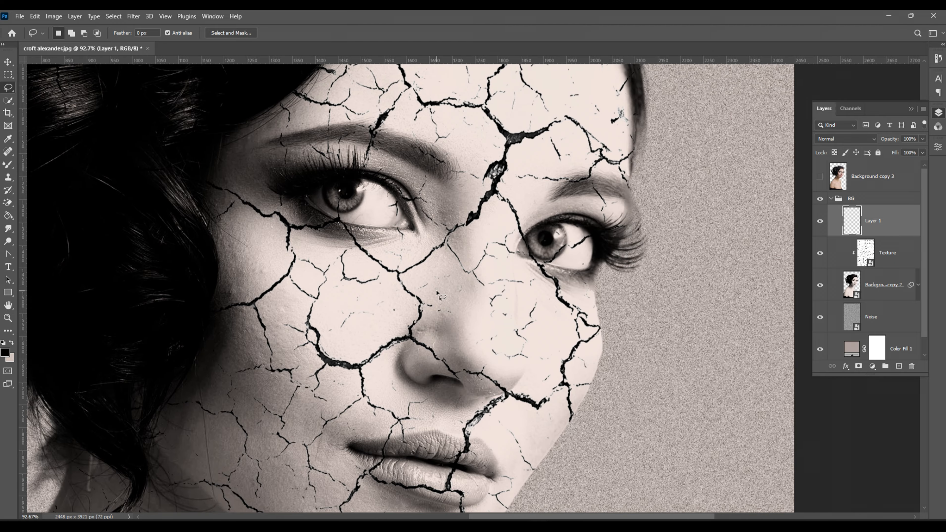
{"action": "scroll", "coordinate": [436, 295], "scroll_direction": "down", "scroll_amount": 3}
{"action": "scroll", "coordinate": [434, 284], "scroll_direction": "up", "scroll_amount": 2}
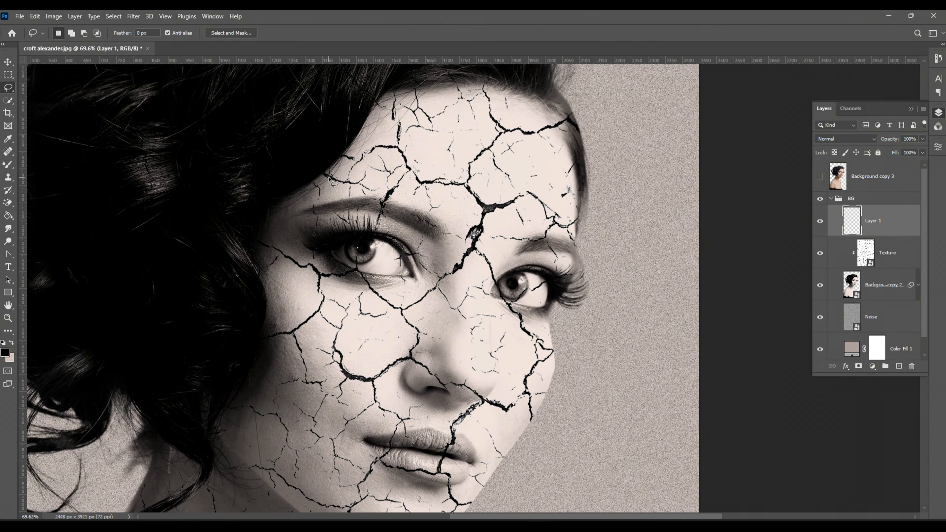
{"action": "mouse_move", "coordinate": [361, 185]}
{"action": "left_mouse_down"}
{"action": "mouse_move", "coordinate": [399, 186]}
{"action": "mouse_move", "coordinate": [408, 173]}
{"action": "mouse_move", "coordinate": [425, 185]}
{"action": "mouse_move", "coordinate": [468, 188]}
{"action": "mouse_move", "coordinate": [486, 208]}
{"action": "mouse_move", "coordinate": [480, 253]}
{"action": "mouse_move", "coordinate": [544, 362]}
{"action": "mouse_move", "coordinate": [527, 402]}
{"action": "mouse_move", "coordinate": [489, 430]}
{"action": "mouse_move", "coordinate": [510, 294]}
{"action": "mouse_move", "coordinate": [516, 312]}
{"action": "mouse_move", "coordinate": [490, 365]}
{"action": "mouse_move", "coordinate": [434, 381]}
{"action": "mouse_move", "coordinate": [391, 367]}
{"action": "mouse_move", "coordinate": [381, 355]}
{"action": "mouse_move", "coordinate": [393, 329]}
{"action": "mouse_move", "coordinate": [373, 318]}
{"action": "mouse_move", "coordinate": [364, 294]}
{"action": "mouse_move", "coordinate": [394, 267]}
{"action": "mouse_move", "coordinate": [397, 243]}
{"action": "mouse_move", "coordinate": [430, 222]}
{"action": "mouse_move", "coordinate": [440, 197]}
{"action": "mouse_move", "coordinate": [378, 140]}
{"action": "mouse_move", "coordinate": [330, 133]}
{"action": "mouse_move", "coordinate": [337, 267]}
{"action": "mouse_move", "coordinate": [325, 239]}
{"action": "mouse_move", "coordinate": [358, 179]}
{"action": "left_mouse_up"}
{"action": "scroll", "coordinate": [460, 275], "scroll_direction": "down", "scroll_amount": 4}
{"action": "left_click_drag", "start_coordinate": [459, 274], "coordinate": [441, 286]}
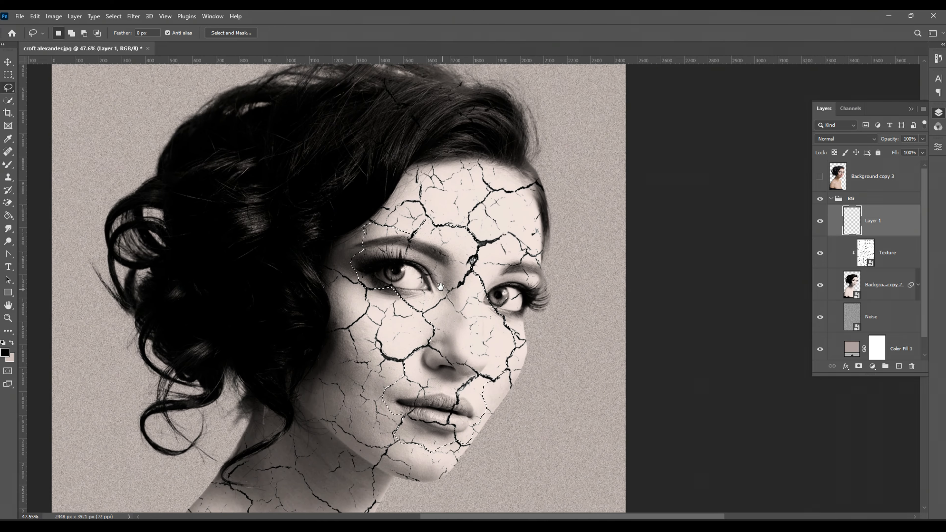
- Fill the face selection with black on Layer 1 using the Paint Bucket tool and deselect
{"action": "left_click", "coordinate": [9, 219]}
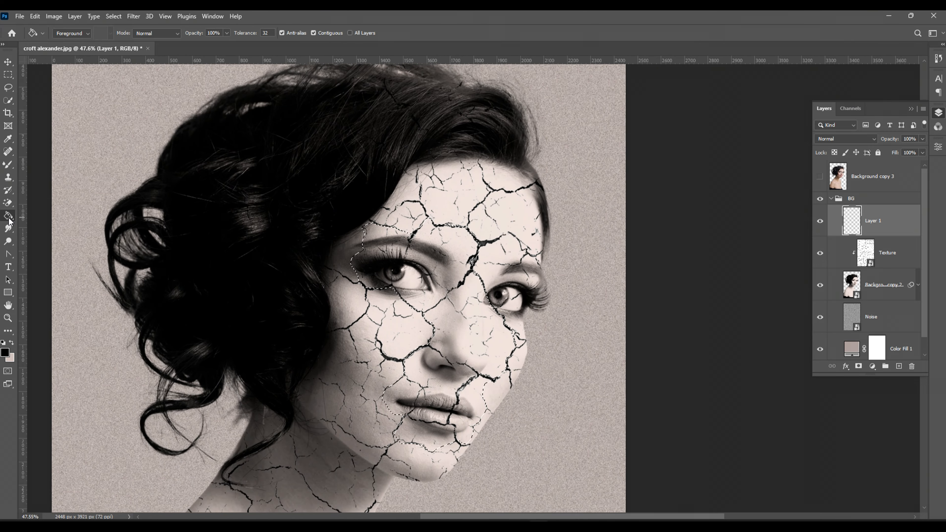
{"action": "left_click", "coordinate": [447, 272]}
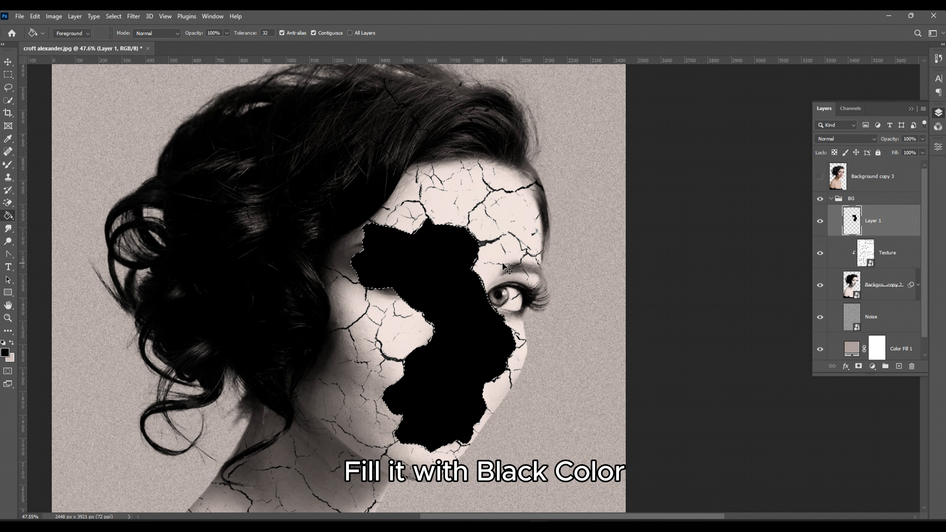
{"action": "key", "text": "ctrl+d"}
- Show Background copy 3, move it into the BG group above Layer 1 and clip it to Layer 1
{"action": "left_click_drag", "start_coordinate": [486, 261], "coordinate": [459, 256]}
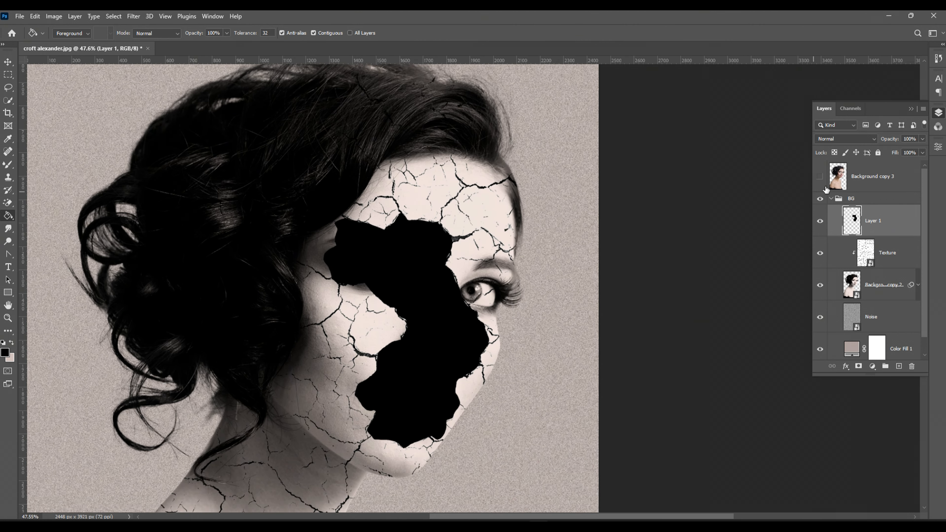
{"action": "left_click", "coordinate": [820, 176]}
{"action": "left_click_drag", "start_coordinate": [856, 179], "coordinate": [884, 203]}
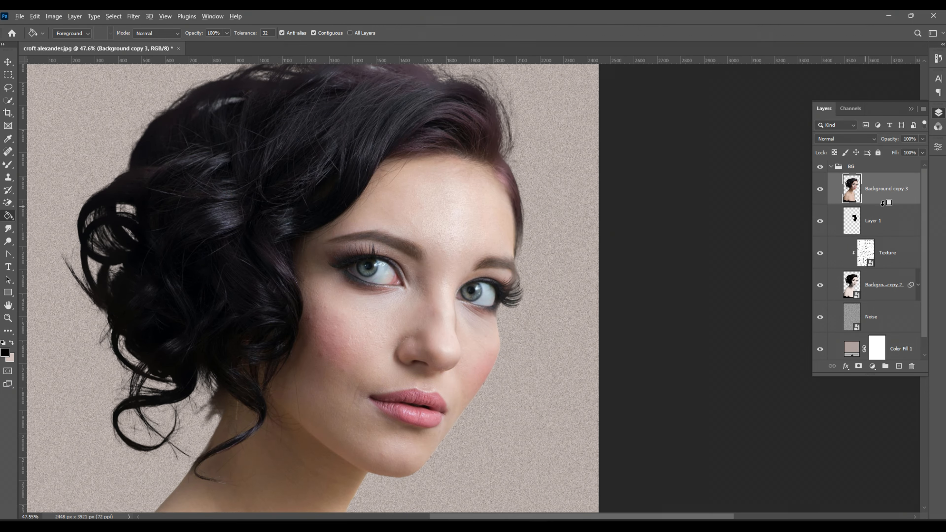
{"action": "left_click", "coordinate": [883, 203], "text": "alt"}
- Add a Stroke layer style to Layer 1 and set the stroke colour to cec4bf
{"action": "left_click_drag", "start_coordinate": [521, 270], "coordinate": [565, 261]}
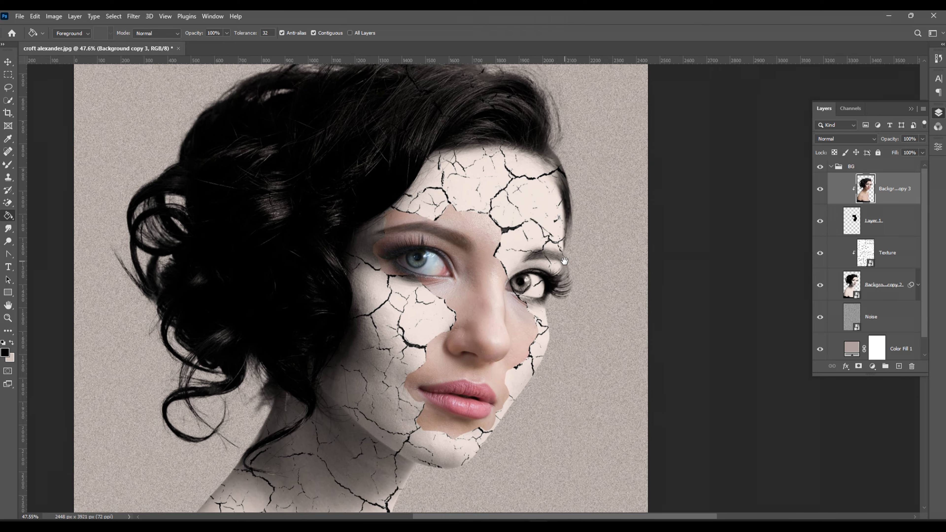
{"action": "scroll", "coordinate": [565, 261], "scroll_direction": "down", "scroll_amount": 4}
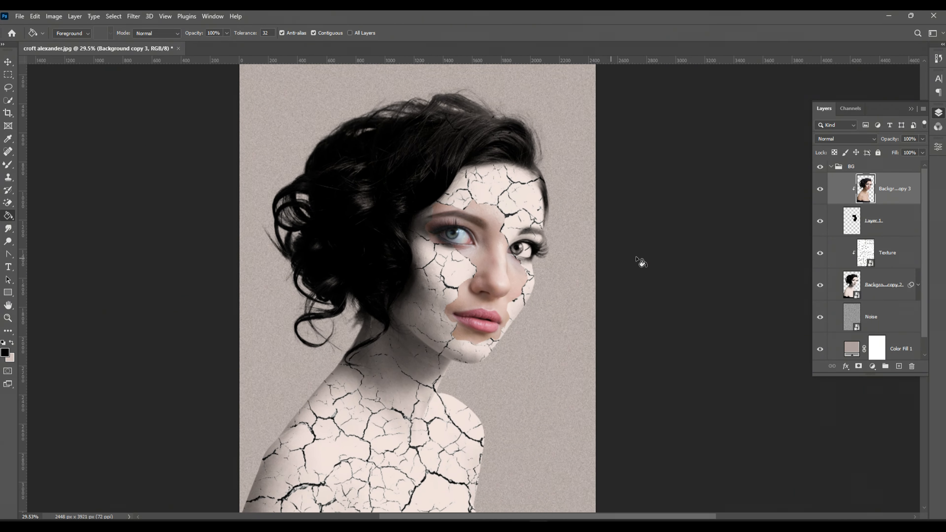
{"action": "left_click", "coordinate": [902, 228]}
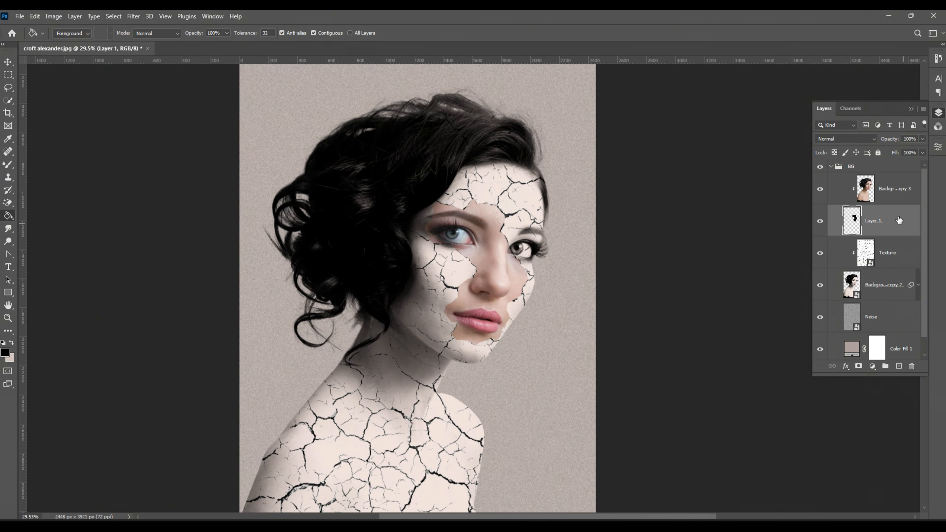
{"action": "double_click", "coordinate": [899, 220]}
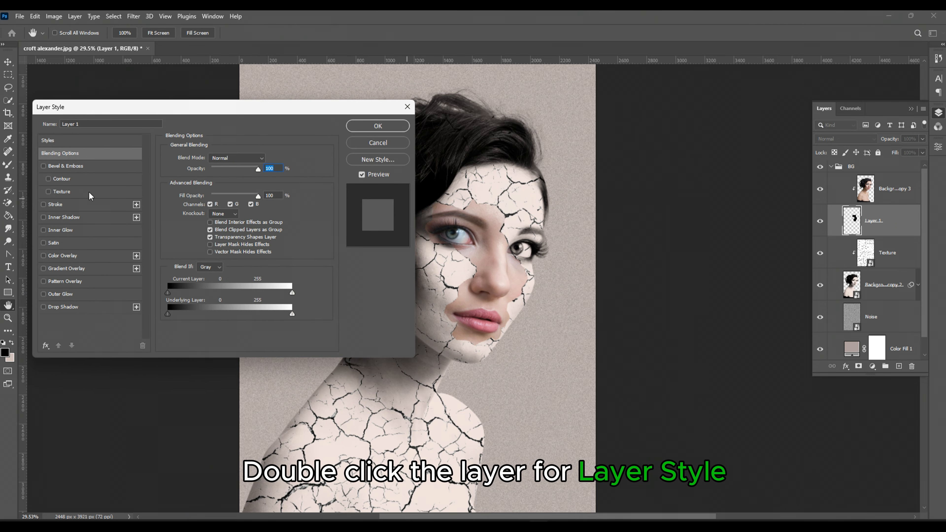
{"action": "left_click", "coordinate": [72, 204]}
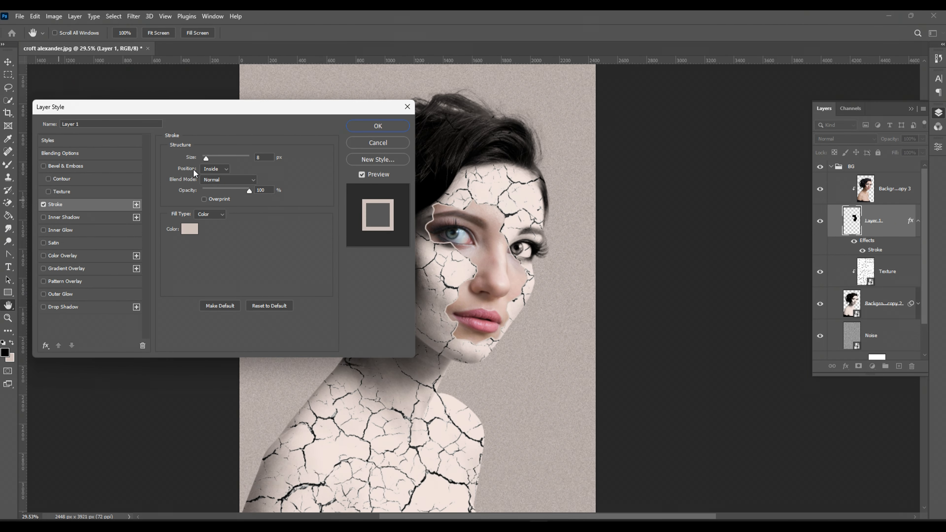
{"action": "left_click", "coordinate": [192, 227]}
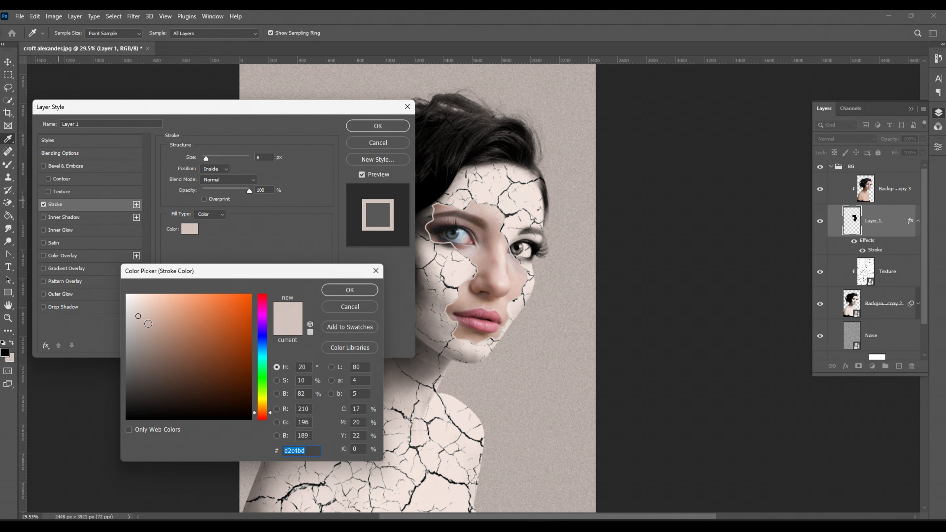
{"action": "mouse_move", "coordinate": [139, 318]}
{"action": "left_mouse_down"}
{"action": "mouse_move", "coordinate": [142, 337]}
{"action": "mouse_move", "coordinate": [135, 317]}
{"action": "left_mouse_up"}
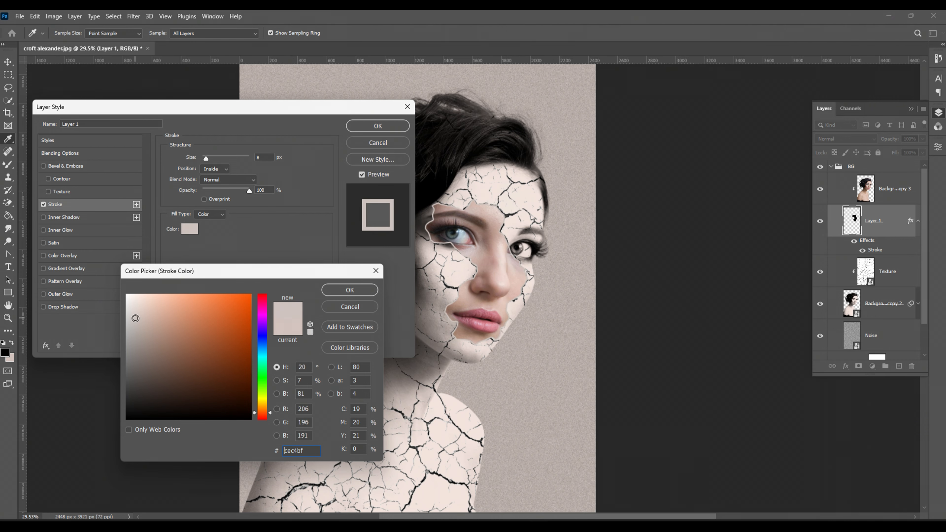
{"action": "left_click", "coordinate": [340, 290]}
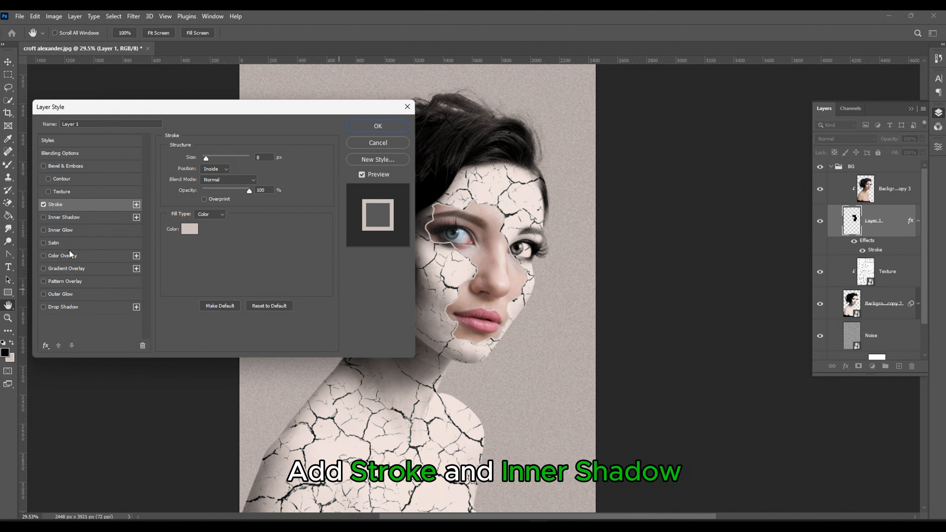
- Add an Inner Glow to Layer 1 with 64% opacity, 20% choke and 38 px size, and apply the layer style
{"action": "left_click", "coordinate": [59, 232]}
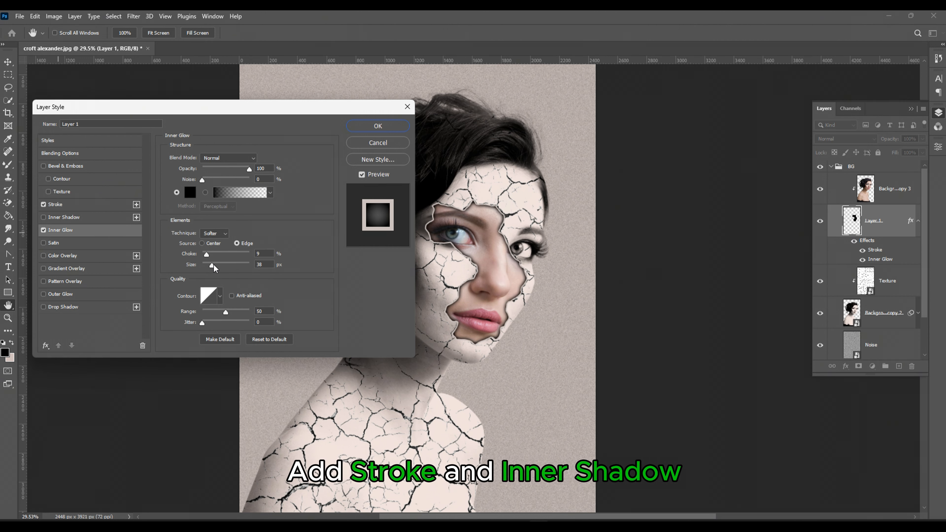
{"action": "left_click_drag", "start_coordinate": [212, 265], "coordinate": [214, 265]}
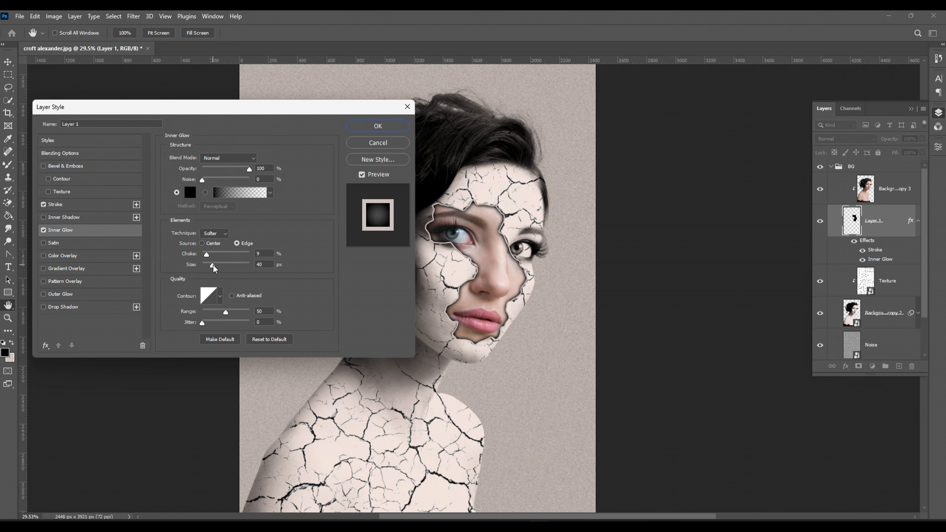
{"action": "left_click_drag", "start_coordinate": [206, 255], "coordinate": [220, 260]}
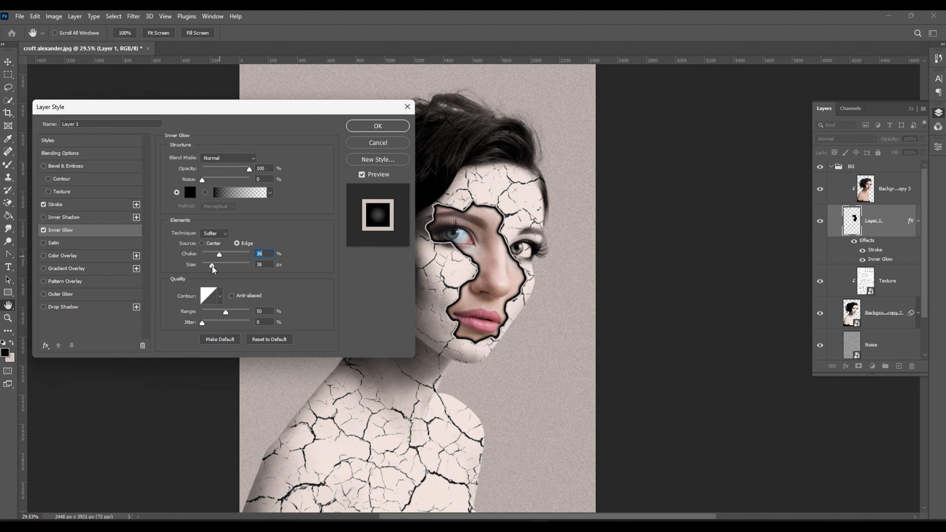
{"action": "mouse_move", "coordinate": [248, 173]}
{"action": "left_mouse_down"}
{"action": "mouse_move", "coordinate": [224, 173]}
{"action": "mouse_move", "coordinate": [234, 173]}
{"action": "left_mouse_up"}
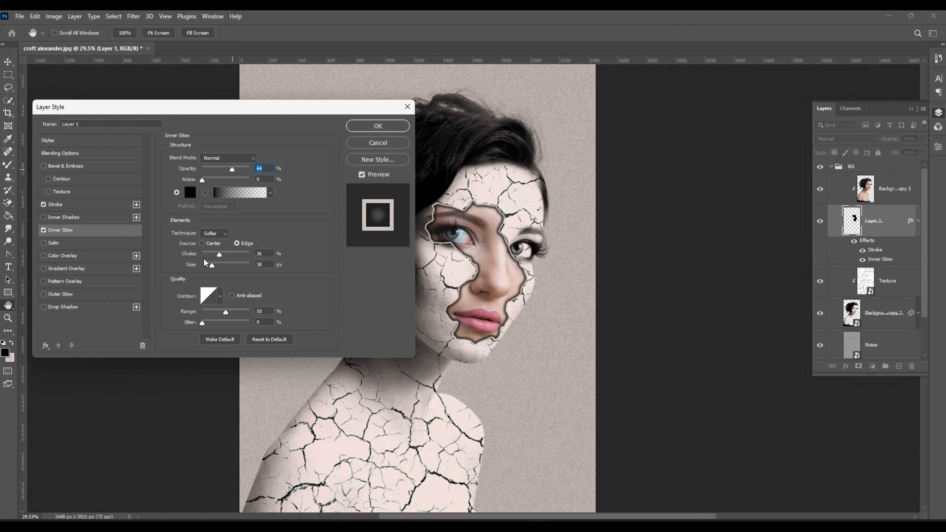
{"action": "left_click", "coordinate": [214, 255]}
{"action": "left_click_drag", "start_coordinate": [214, 258], "coordinate": [214, 263]}
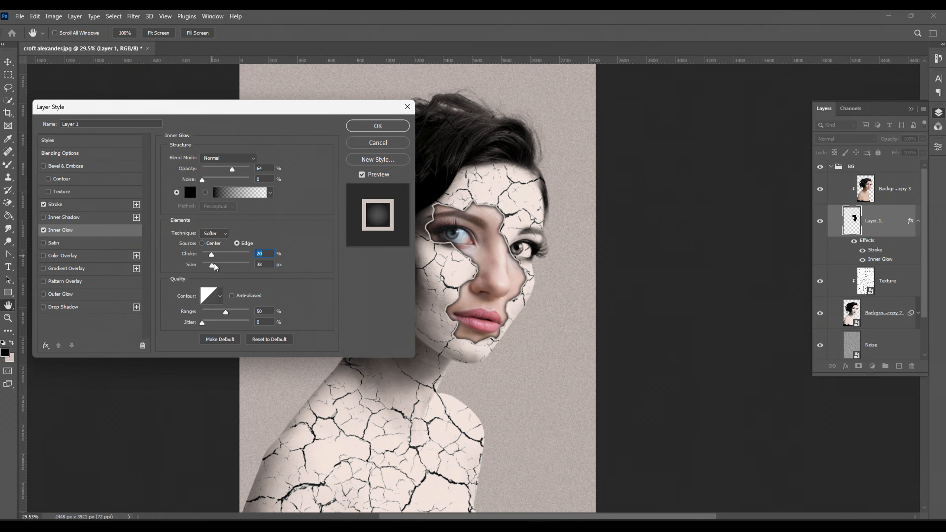
{"action": "left_click", "coordinate": [369, 128]}
- Convert the Background copy 3 layer to a smart object
{"action": "left_click_drag", "start_coordinate": [484, 170], "coordinate": [445, 192]}
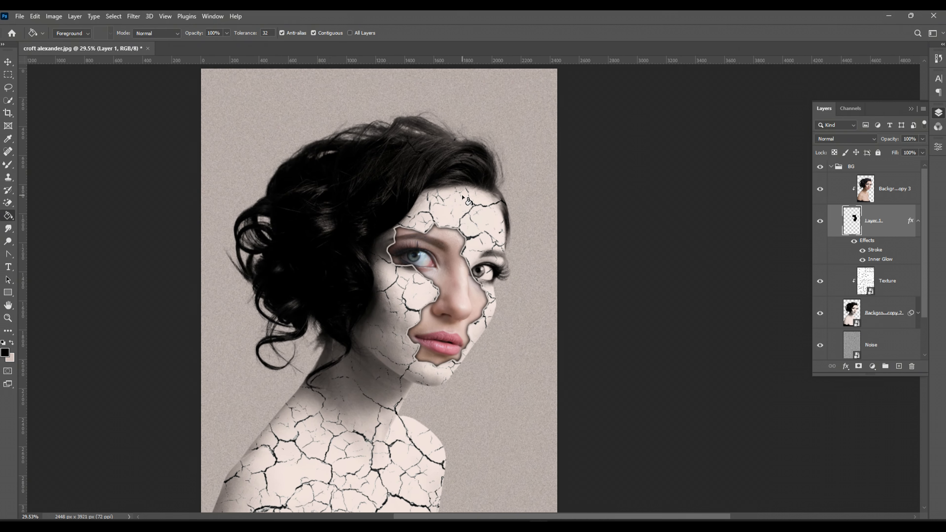
{"action": "left_click", "coordinate": [888, 192]}
{"action": "right_click", "coordinate": [886, 196]}
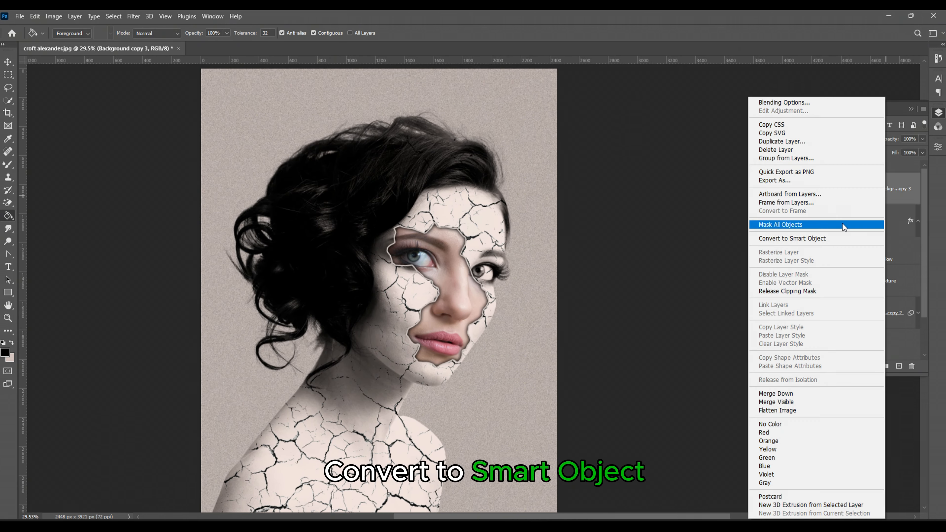
{"action": "left_click", "coordinate": [828, 239]}
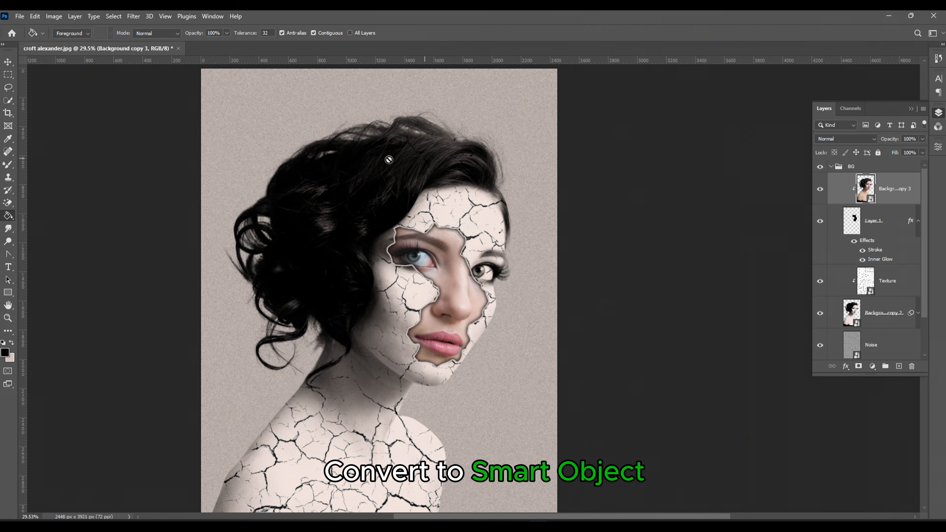
- Apply a Vibrance adjustment to the Background copy 3 smart object with vibrance +20 and saturation +54
{"action": "left_click", "coordinate": [54, 16]}
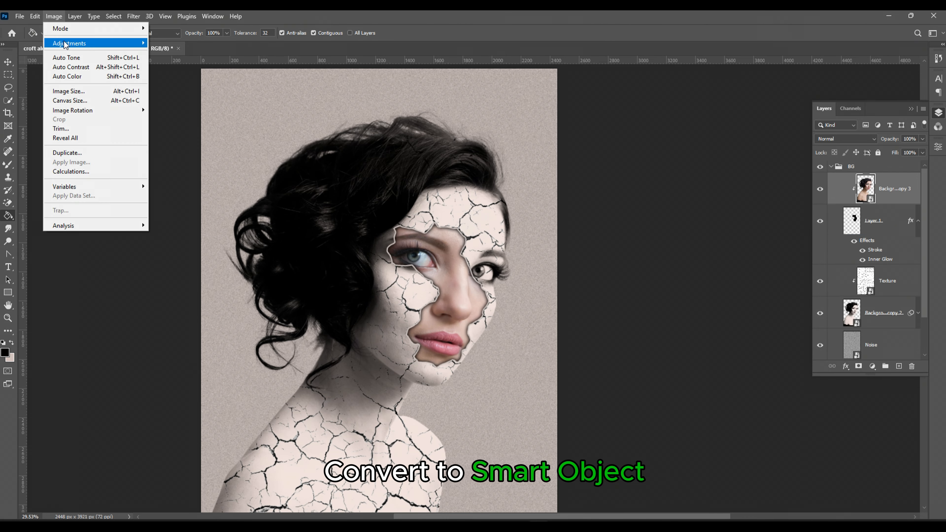
{"action": "mouse_move", "coordinate": [81, 45]}
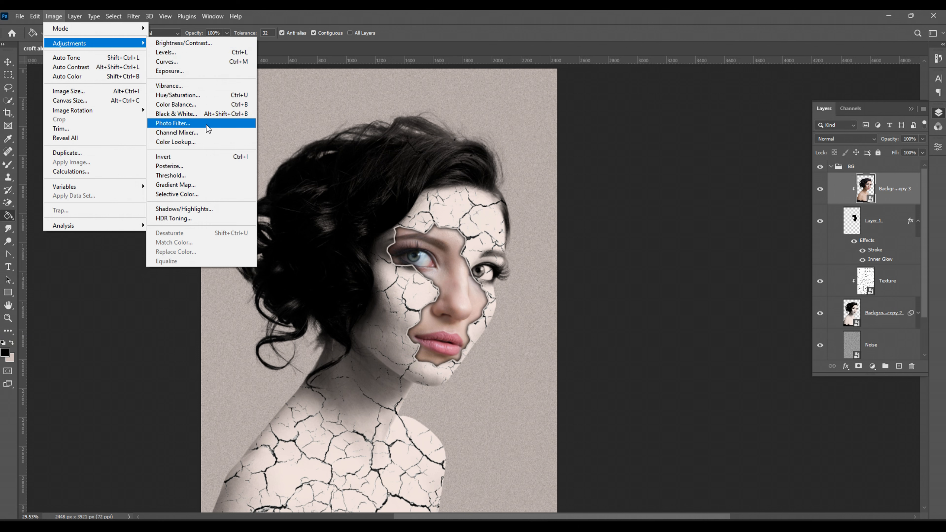
{"action": "left_click", "coordinate": [202, 86]}
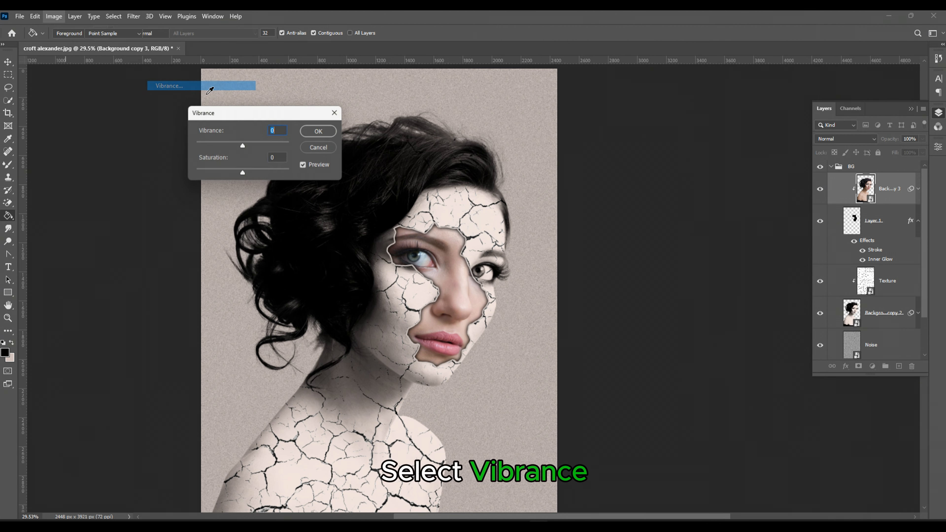
{"action": "left_click_drag", "start_coordinate": [266, 118], "coordinate": [400, 161]}
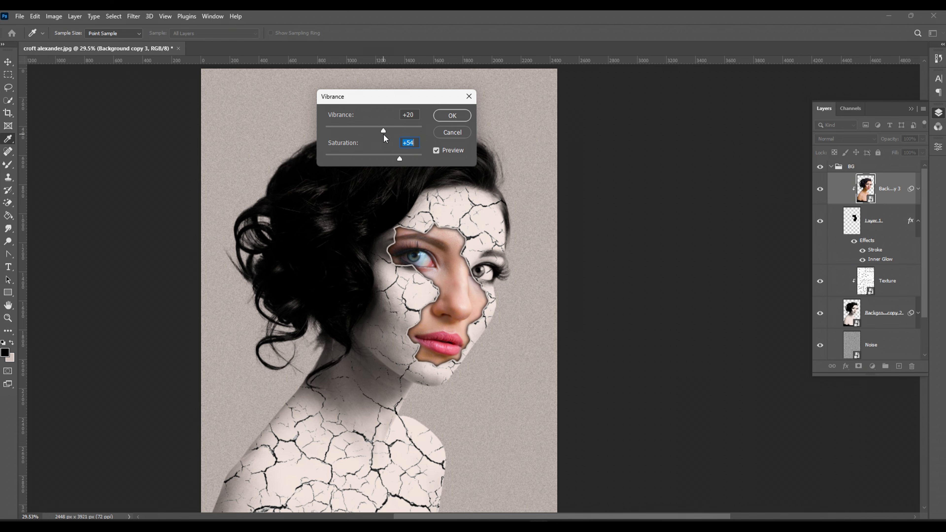
{"action": "key", "text": "g"}
{"action": "left_click", "coordinate": [452, 115]}
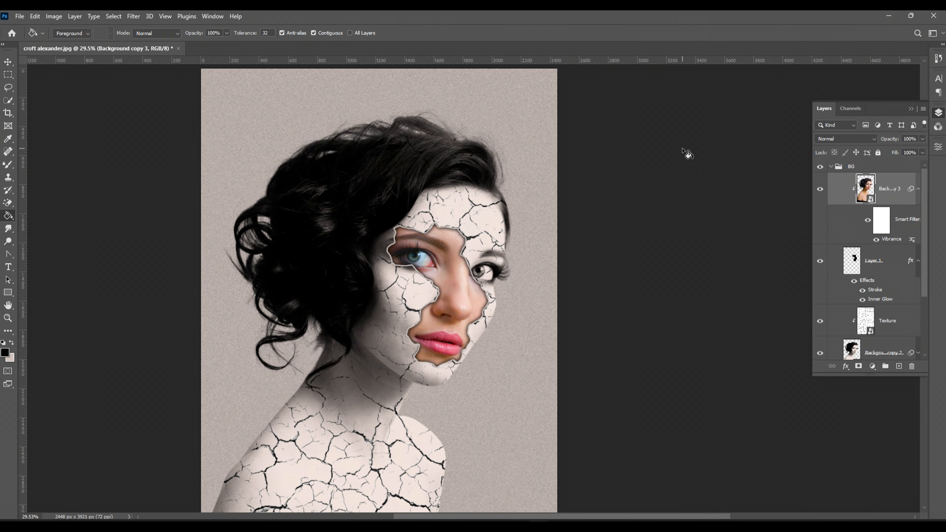
- Apply a Brightness/Contrast adjustment to Background copy 3 with brightness -34 and contrast 59
{"action": "left_click", "coordinate": [53, 16]}
{"action": "mouse_move", "coordinate": [71, 44]}
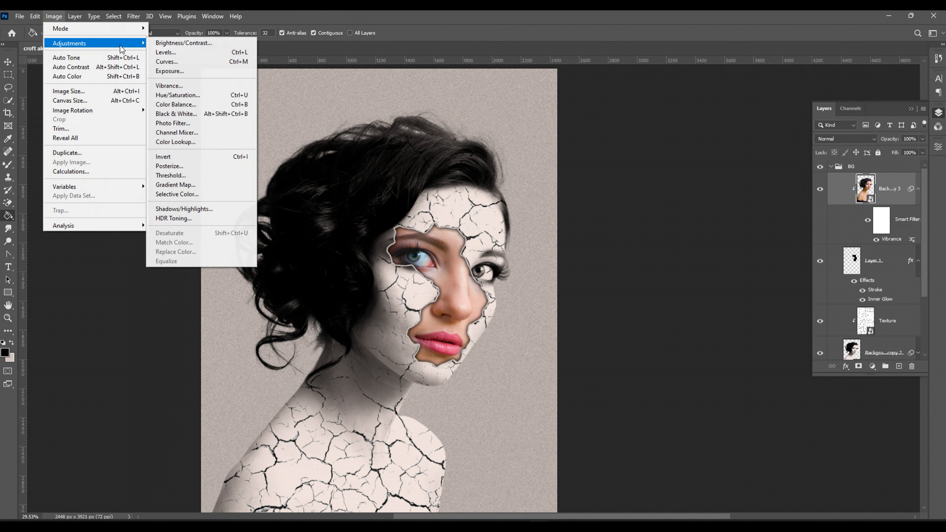
{"action": "left_click", "coordinate": [171, 45]}
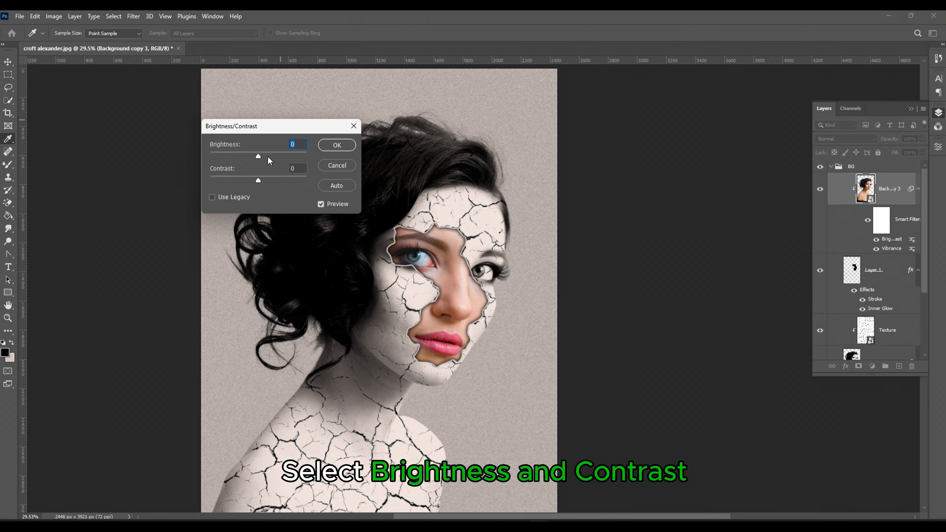
{"action": "left_click_drag", "start_coordinate": [259, 181], "coordinate": [276, 157]}
{"action": "left_click_drag", "start_coordinate": [257, 158], "coordinate": [248, 157]}
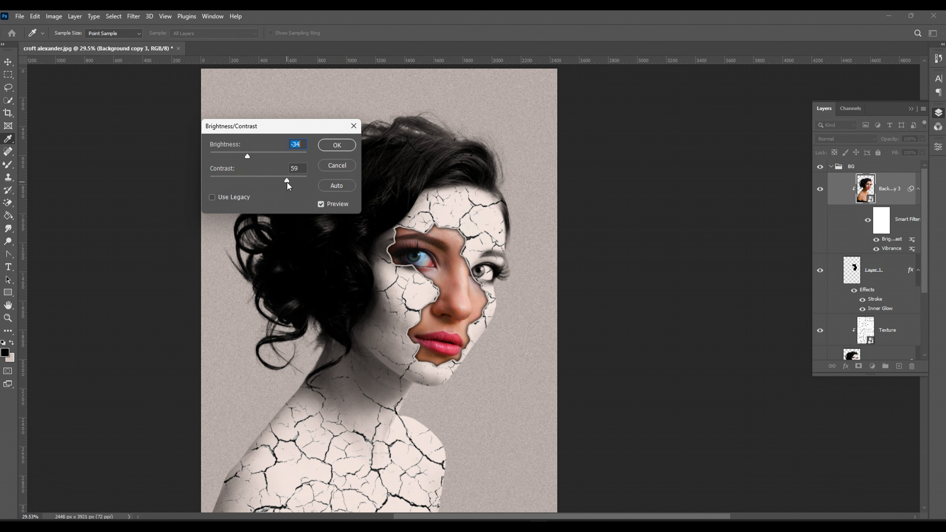
{"action": "left_click", "coordinate": [336, 148]}
{"action": "key", "text": "g"}
- Collapse the smart filters of Background copy 3 and the effects of Layer 1, and check the Background copy 2 filter list before closing it
{"action": "scroll", "coordinate": [466, 319], "scroll_direction": "down", "scroll_amount": 2}
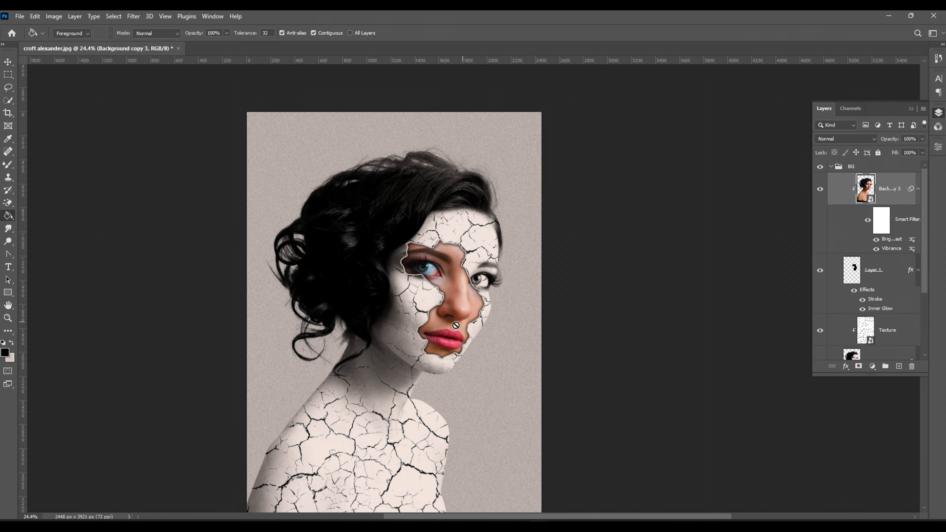
{"action": "left_click_drag", "start_coordinate": [390, 337], "coordinate": [469, 286]}
{"action": "scroll", "coordinate": [423, 274], "scroll_direction": "down", "scroll_amount": 2}
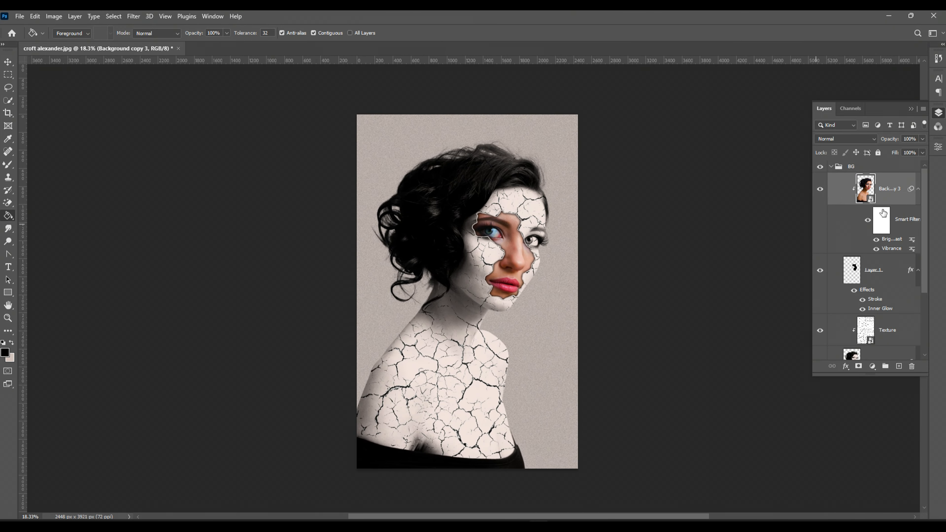
{"action": "scroll", "coordinate": [906, 237], "scroll_direction": "down", "scroll_amount": 2}
{"action": "scroll", "coordinate": [906, 237], "scroll_direction": "up", "scroll_amount": 2}
{"action": "left_click", "coordinate": [918, 190]}
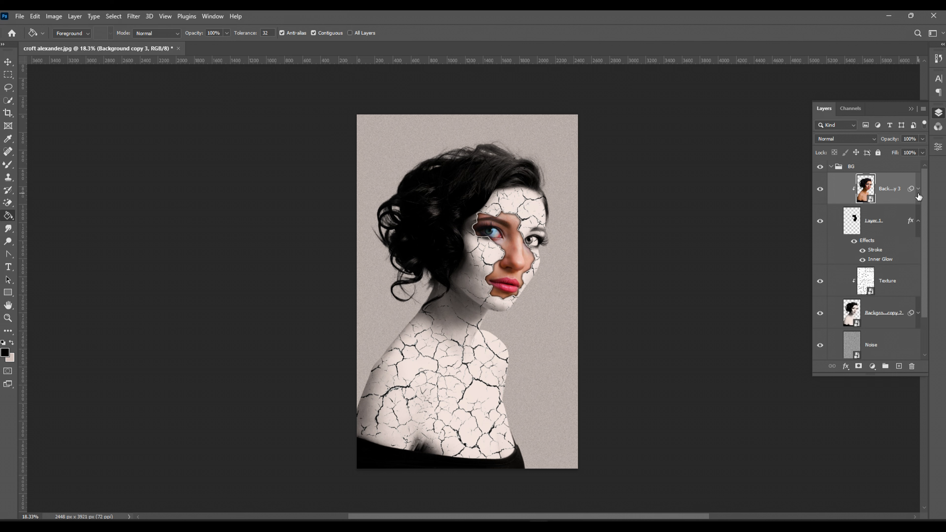
{"action": "left_click", "coordinate": [919, 220]}
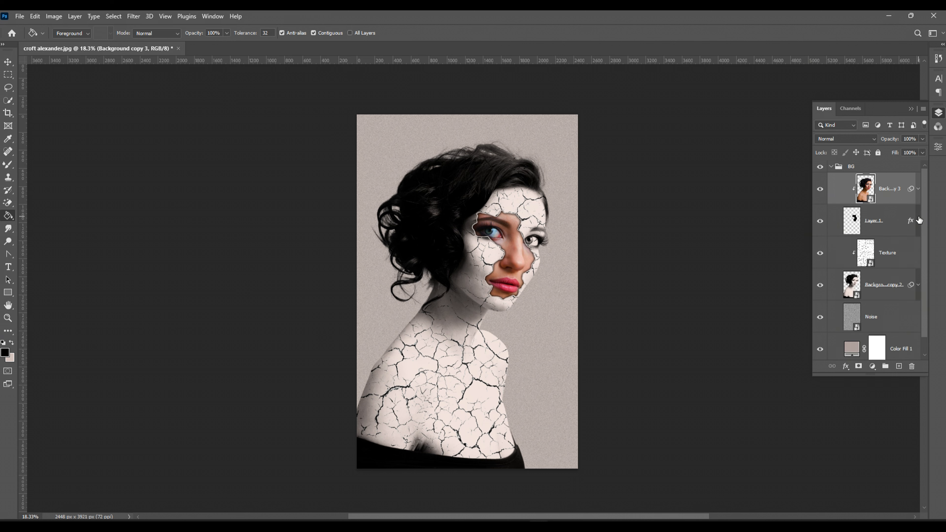
{"action": "left_click", "coordinate": [918, 286]}
{"action": "scroll", "coordinate": [907, 305], "scroll_direction": "down", "scroll_amount": 2}
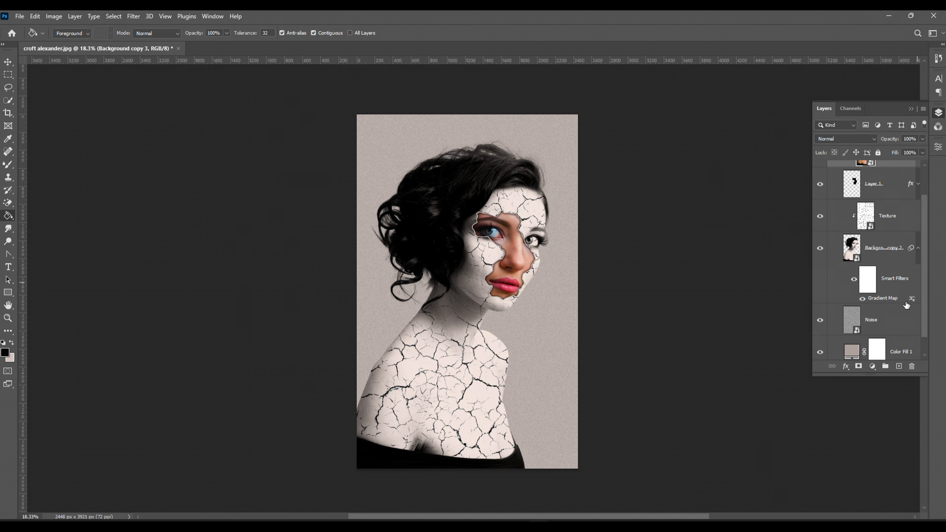
{"action": "left_click", "coordinate": [918, 249]}
{"action": "scroll", "coordinate": [913, 285], "scroll_direction": "up", "scroll_amount": 1}
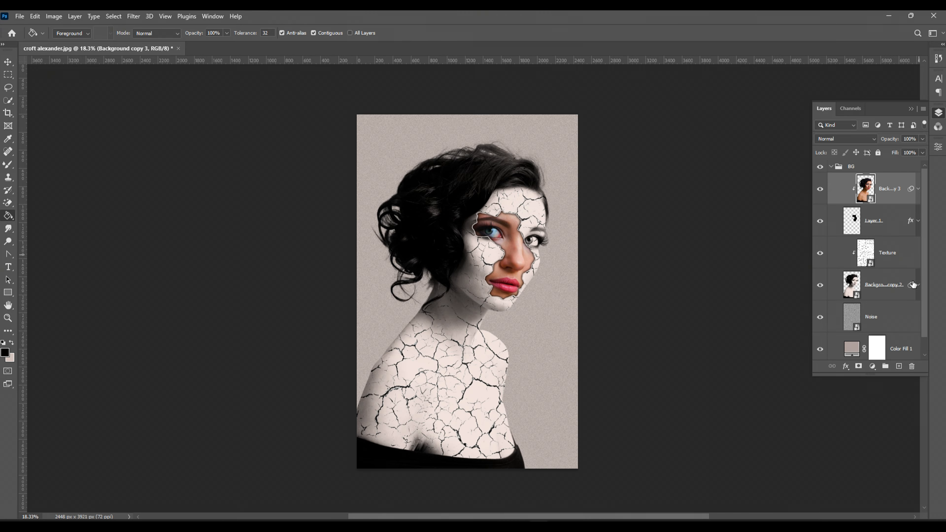